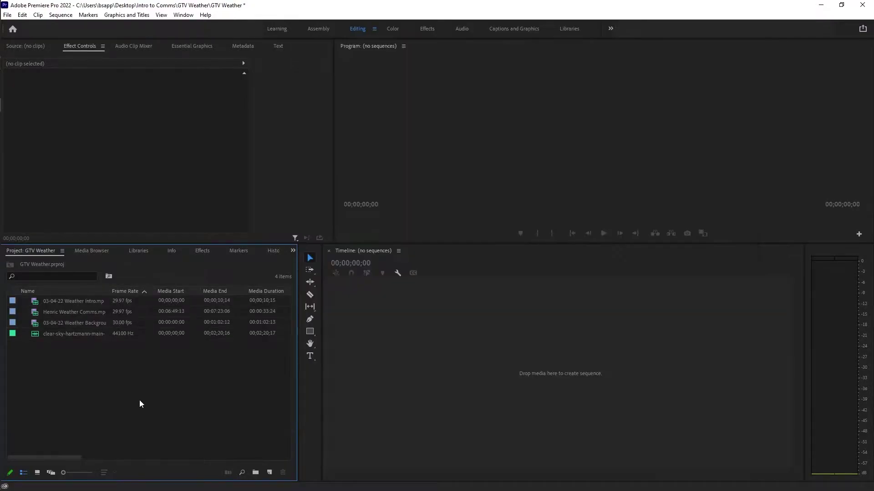
Step: Build a sequence from the Henric Weather Comms clip and play its first two seconds
left_click(35, 314)
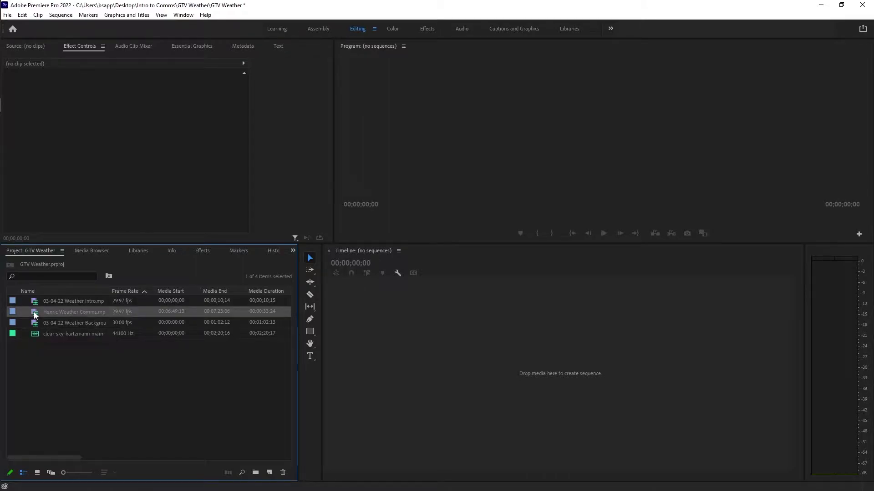
left_click_drag(33, 312, 398, 364)
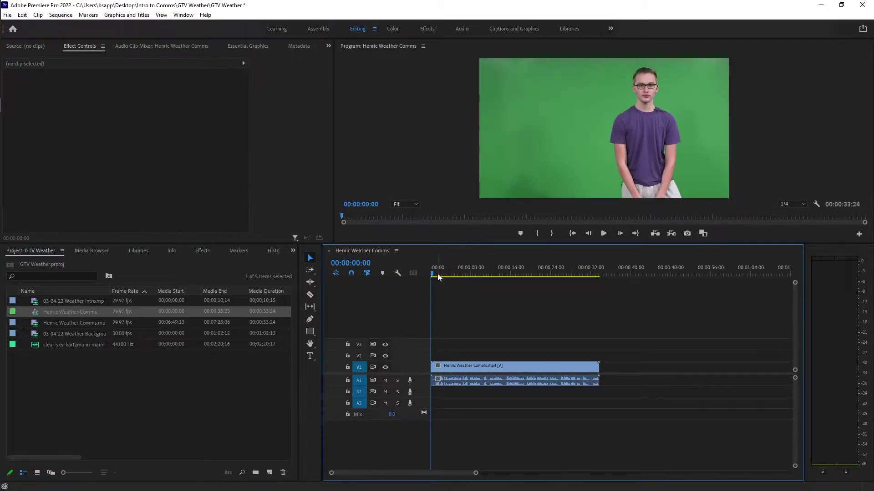
key("space")
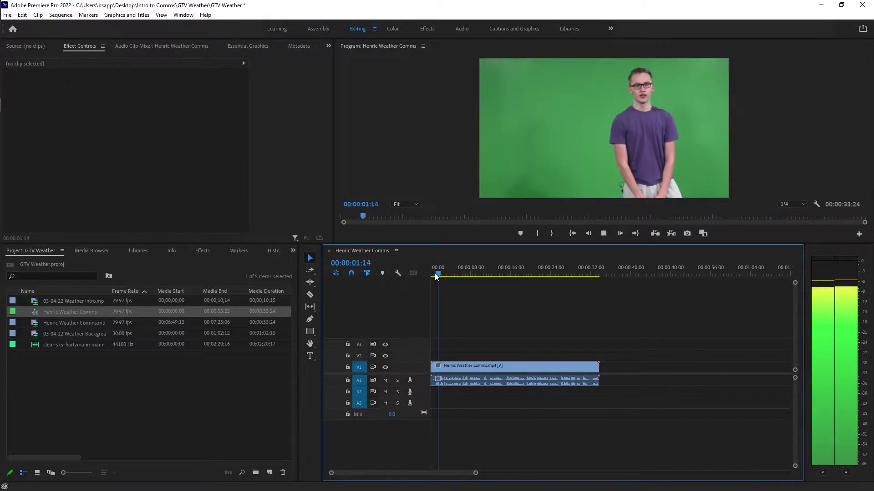
key("space")
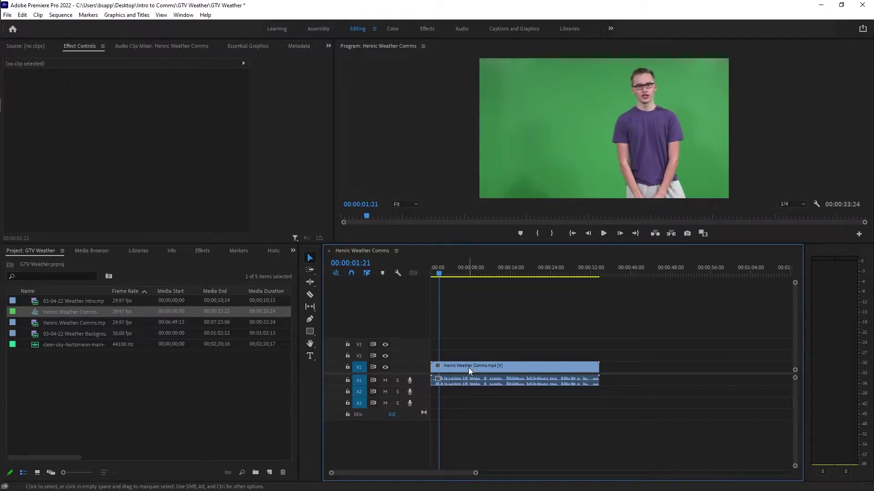
Step: Put 03-04-22 Weather Intro at the sequence start, followed directly by the Henric clip on V2
left_click_drag(468, 368, 618, 367)
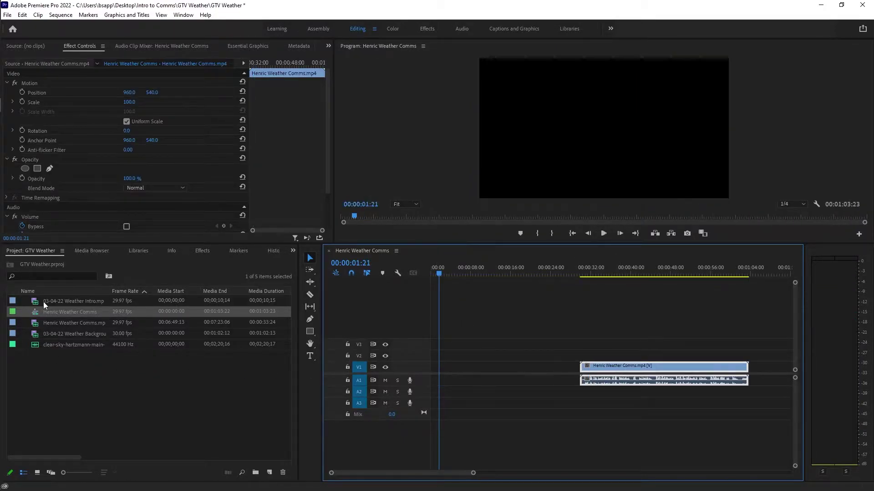
left_click_drag(45, 305, 443, 385)
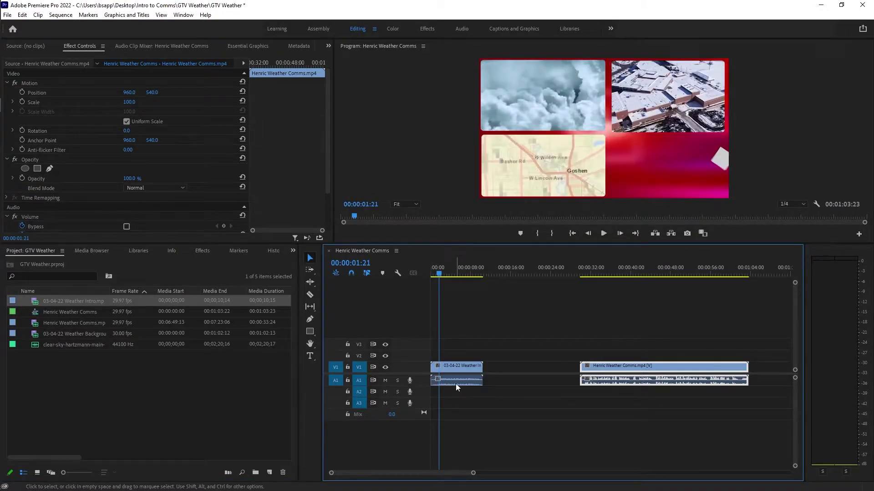
left_click(455, 385)
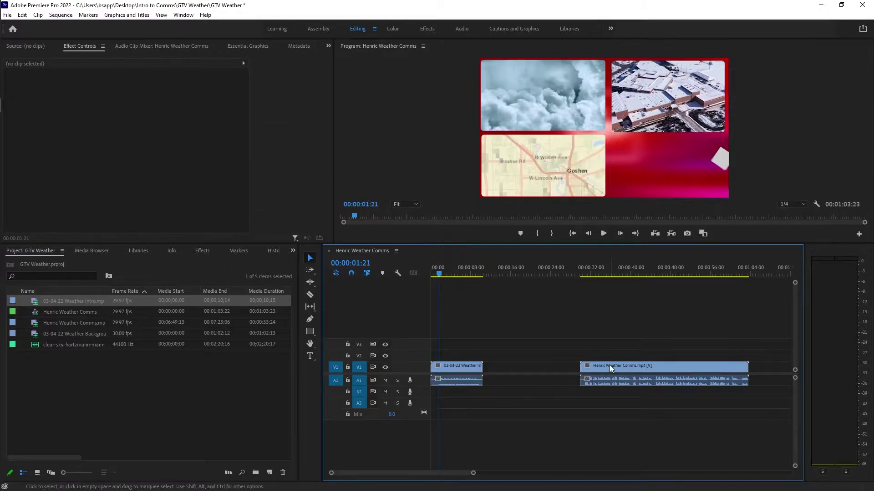
left_click_drag(609, 364, 510, 372)
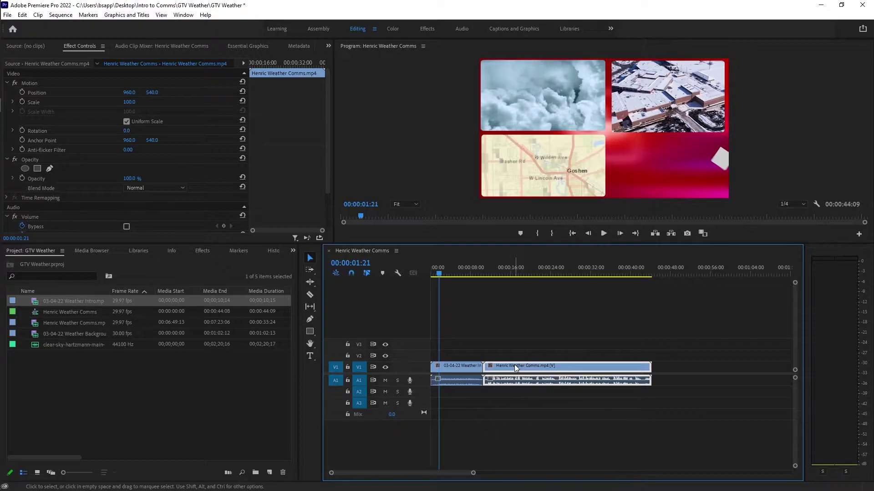
left_click_drag(516, 368, 514, 355)
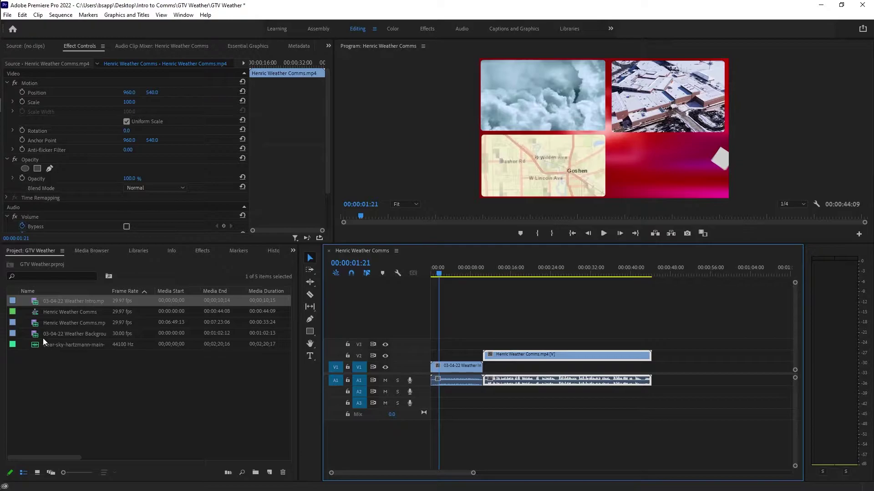
Step: Add the Weather Background clip, unlink it, and delete its A1 audio
left_click_drag(32, 332, 677, 367)
right_click(677, 368)
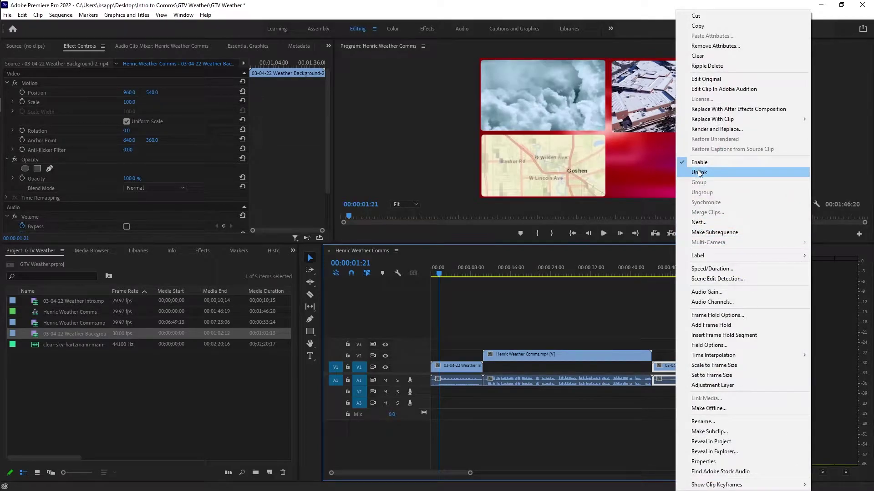
left_click(699, 173)
left_click(699, 382)
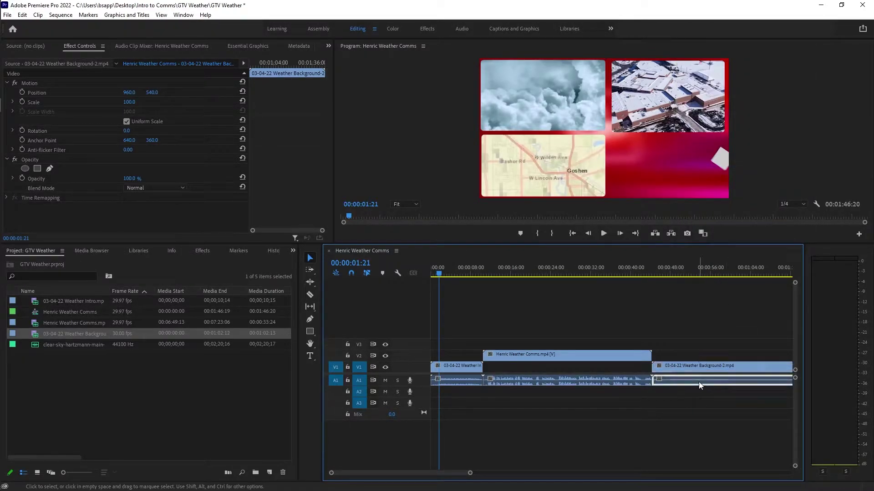
key("Delete")
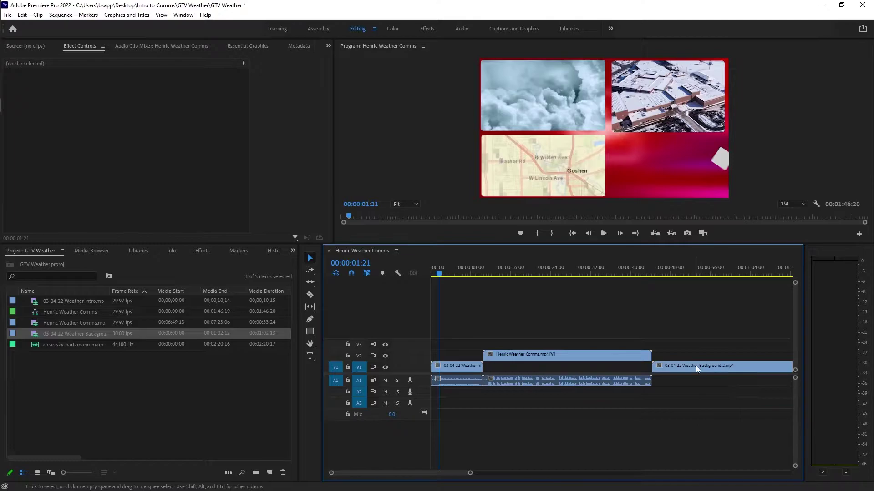
Step: Slide the background video to follow the intro on V1 and scrub the opening
left_click_drag(696, 365, 525, 367)
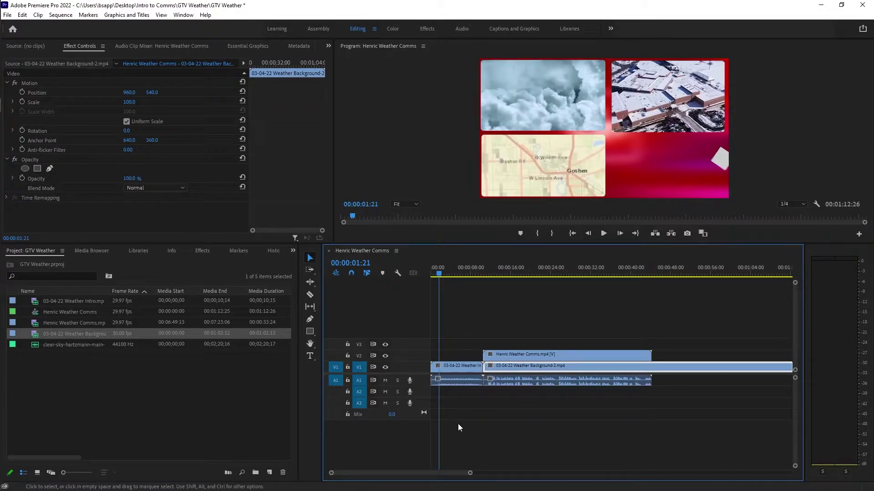
left_click(453, 380)
left_click(430, 271)
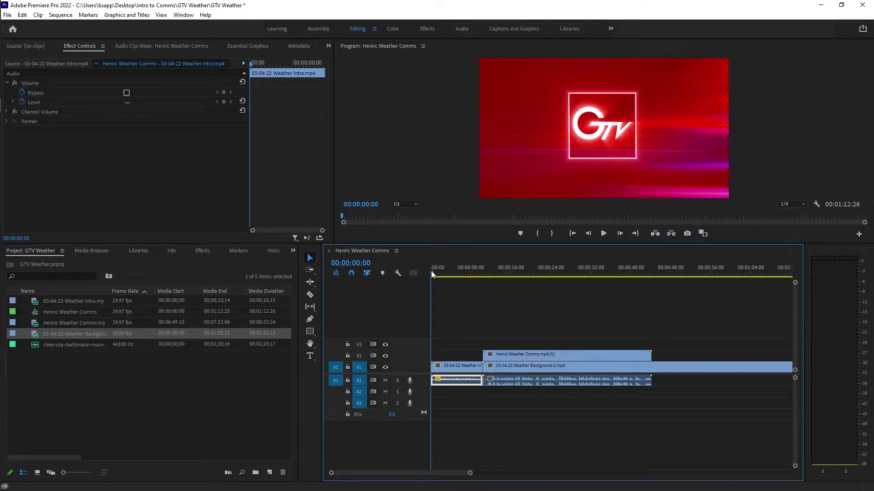
left_click_drag(442, 274, 485, 283)
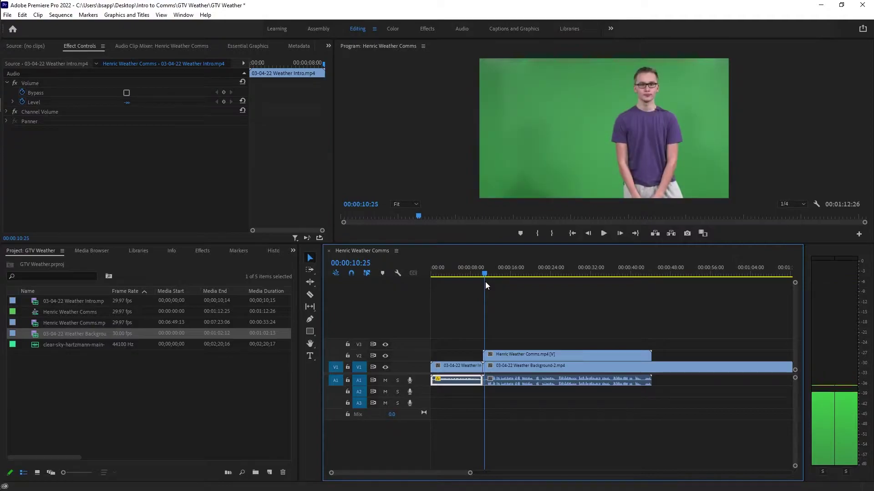
Step: Search the effects for 'ultra' and apply Ultra Key to the Henric Weather Comms clip on V2
left_click(499, 356)
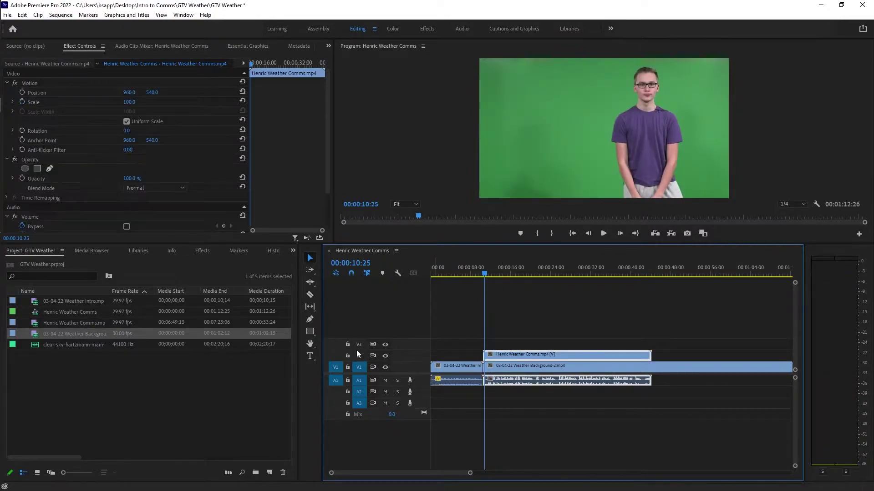
left_click(202, 252)
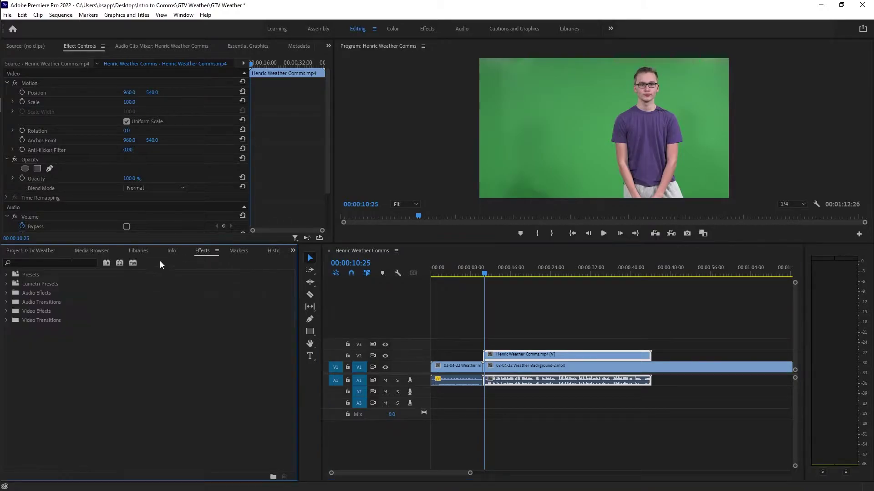
left_click(78, 263)
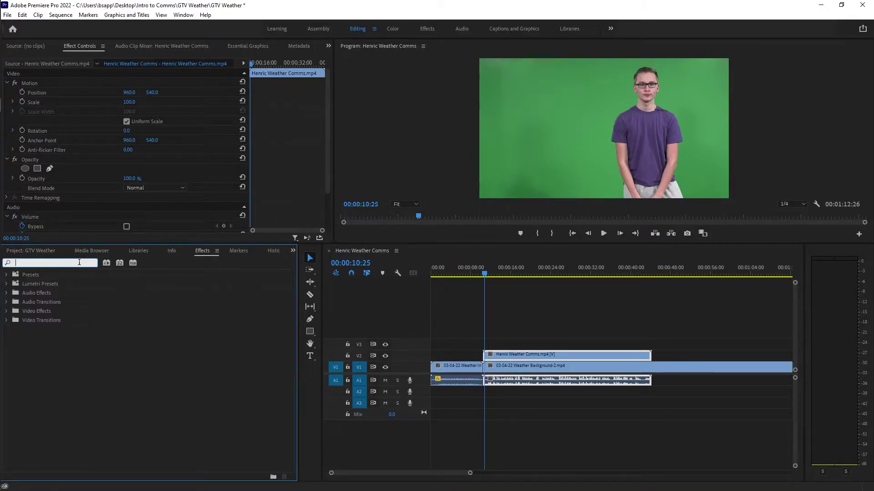
type("ultra")
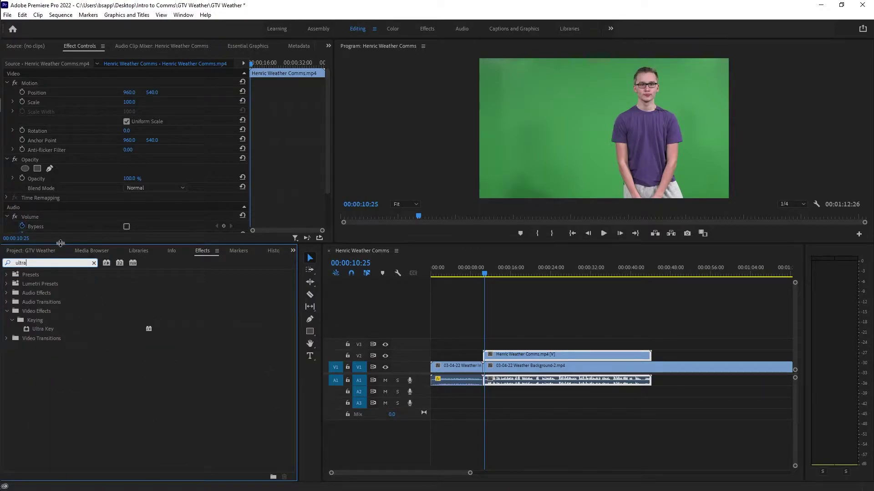
double_click(31, 262)
left_click_drag(26, 332, 523, 357)
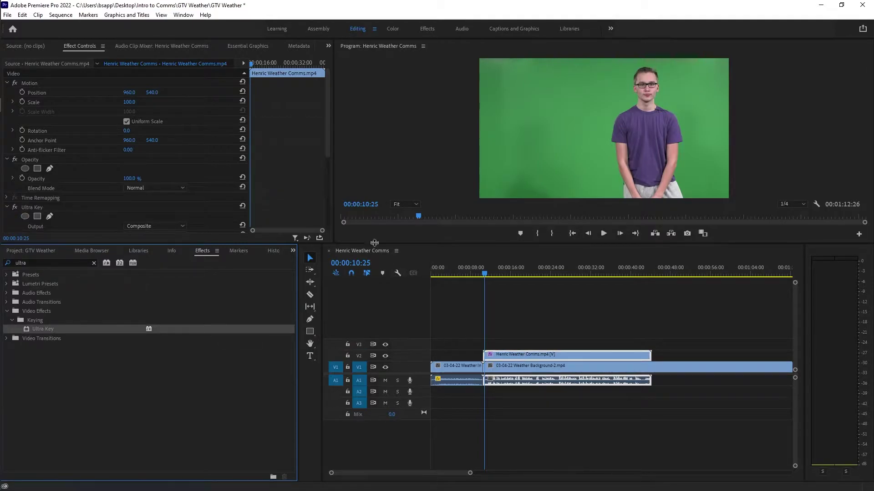
left_click_drag(277, 243, 274, 244)
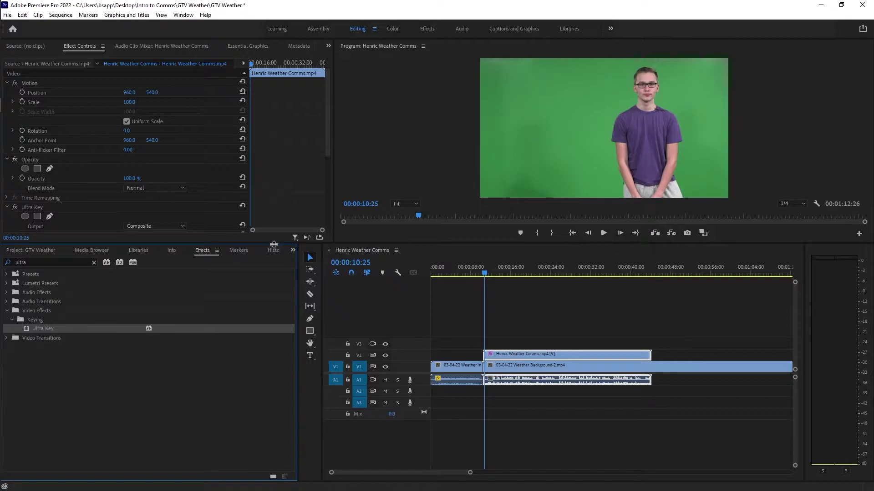
Step: Sample the green screen as Ultra Key's key colour
left_click_drag(274, 244, 274, 286)
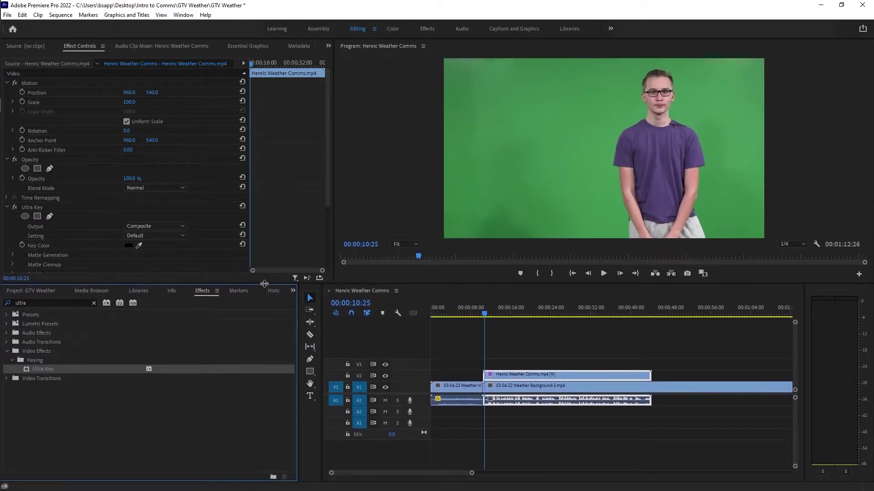
left_click(31, 208)
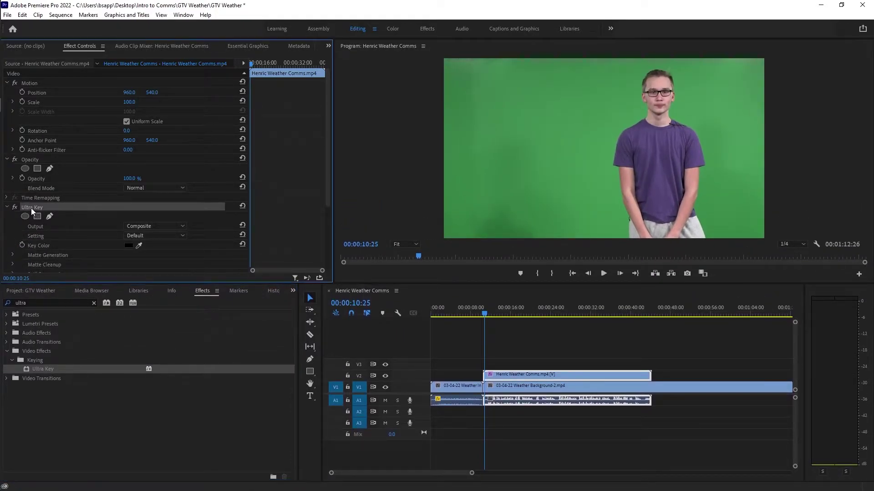
left_click(139, 245)
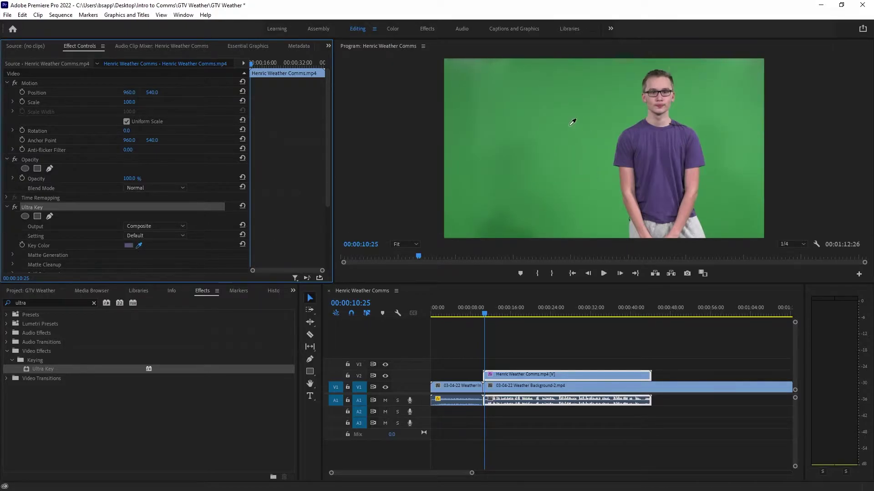
left_click_drag(573, 122, 534, 140)
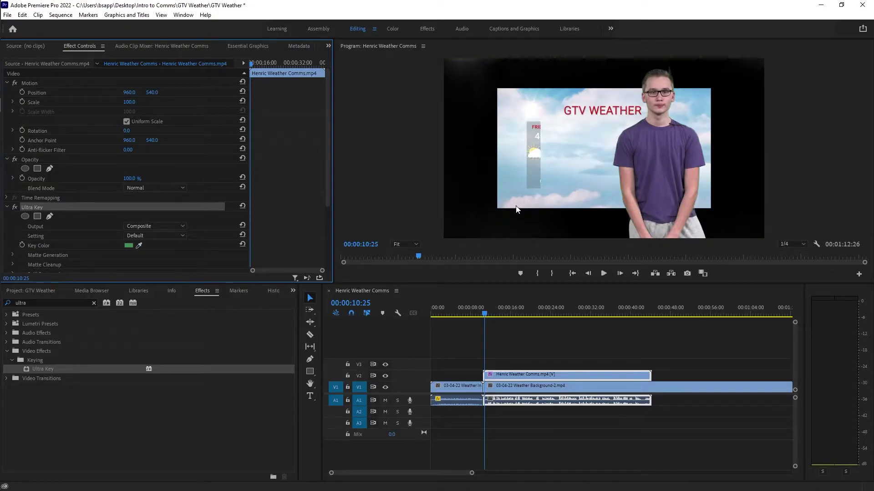
Step: Switch the Ultra Key setting to Aggressive and scrub to check the keyed presenter
left_click(183, 235)
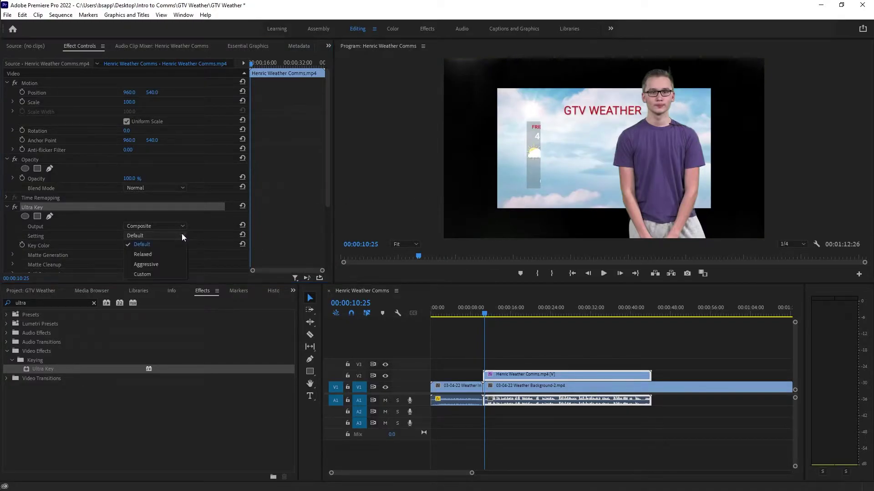
left_click(163, 265)
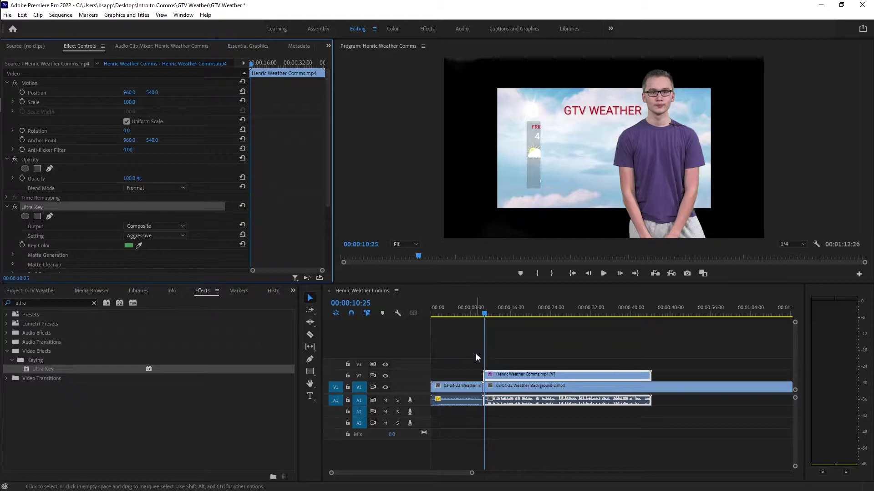
left_click_drag(485, 313, 586, 316)
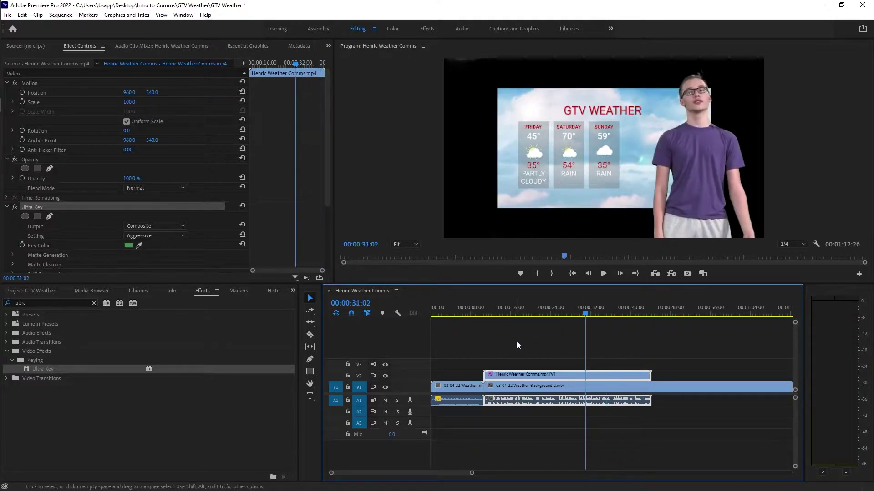
Step: Select the Weather Background clip on V1 and show its Effect Controls
left_click(508, 359)
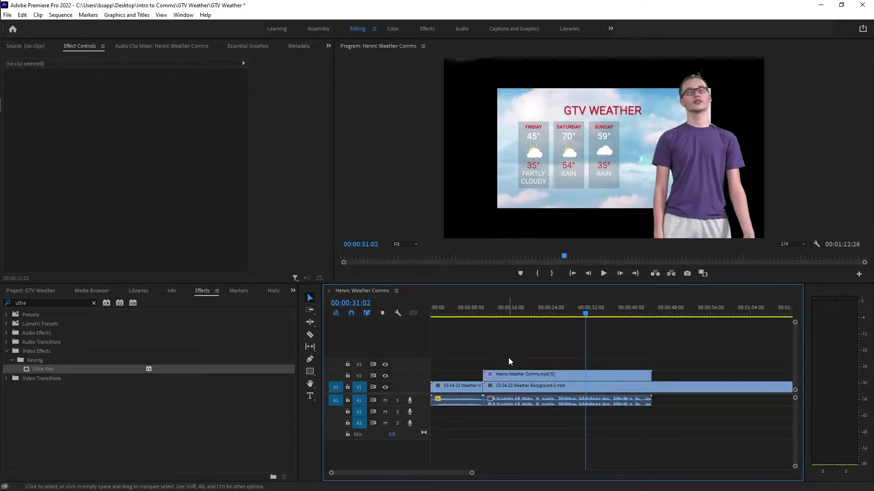
left_click(519, 388)
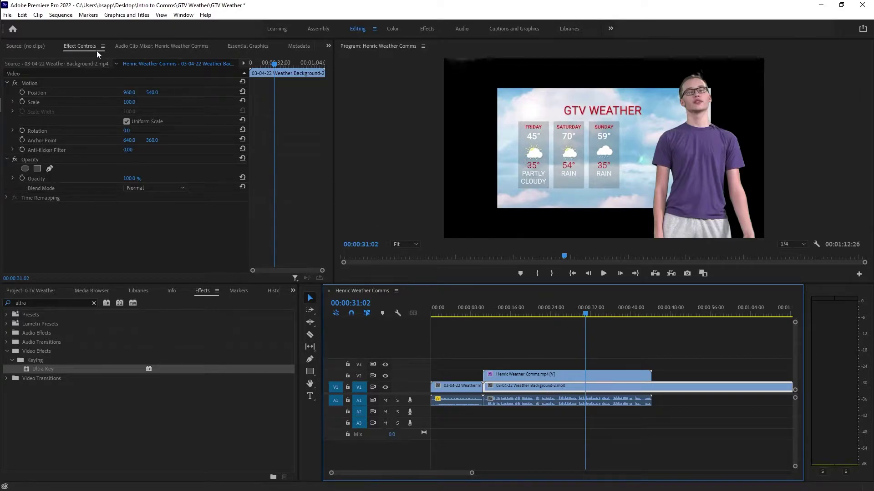
left_click(86, 45)
left_click(146, 45)
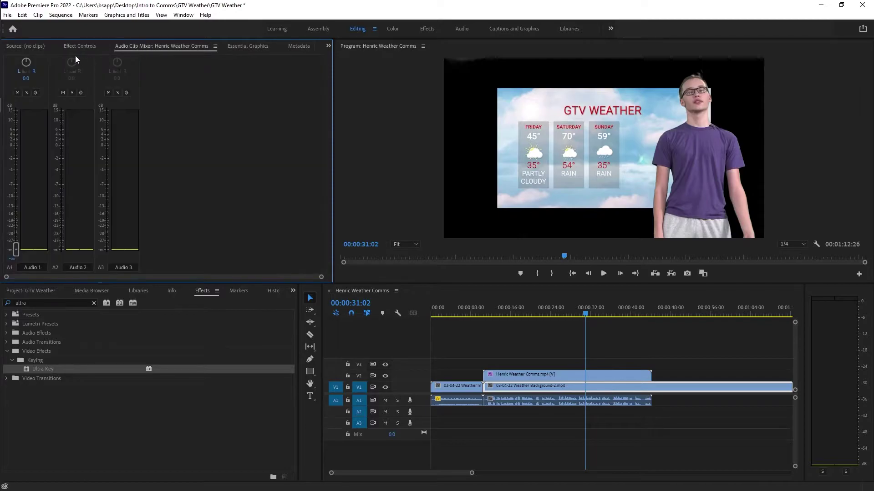
left_click(75, 45)
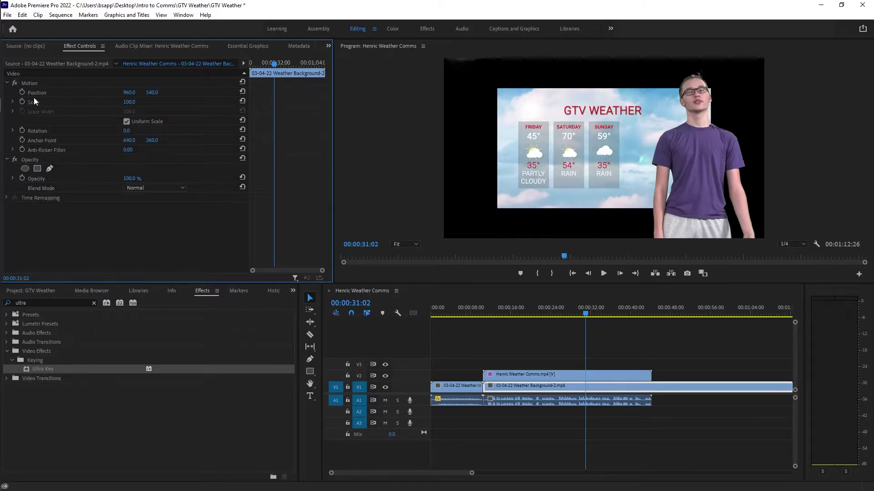
Step: Centre the background at 960, 540 and scale it up to 151
left_click(92, 92)
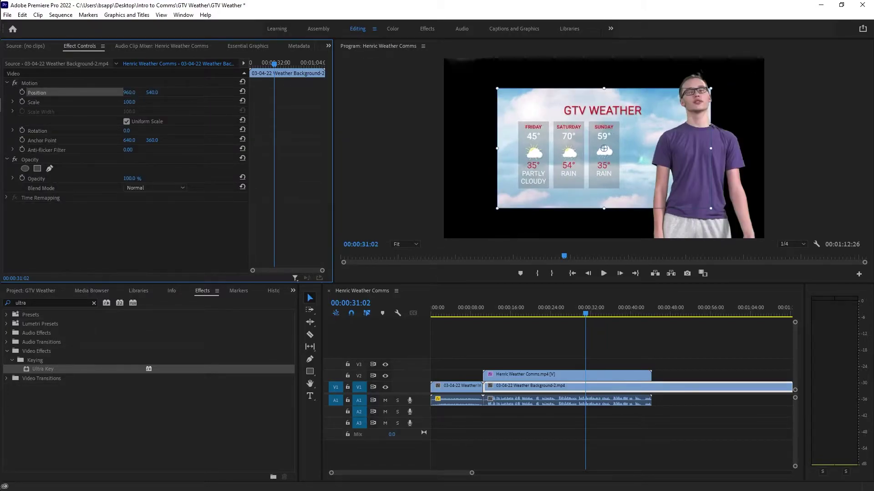
mouse_move(129, 91)
left_mouse_down()
mouse_move(112, 92)
mouse_move(129, 91)
left_mouse_up()
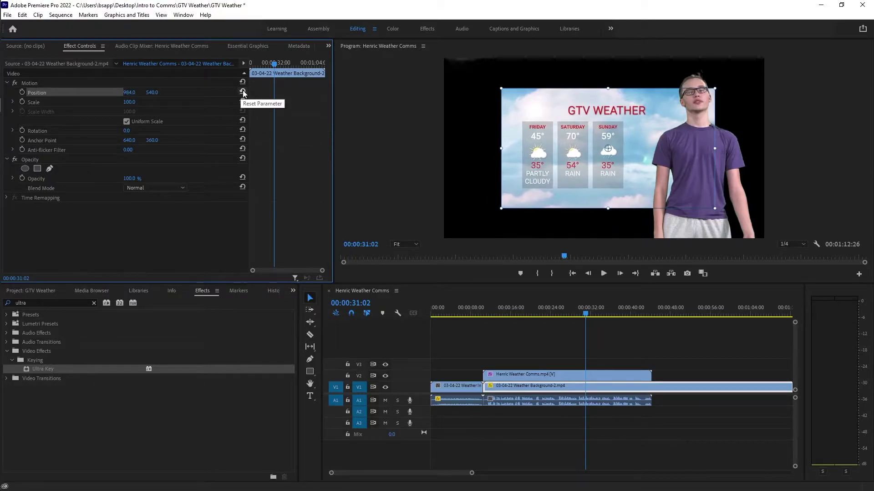
left_click(241, 92)
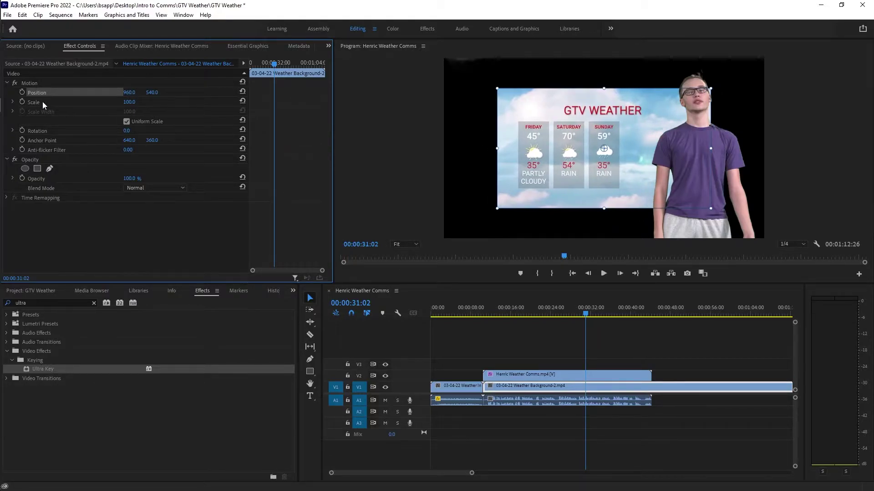
left_click(30, 103)
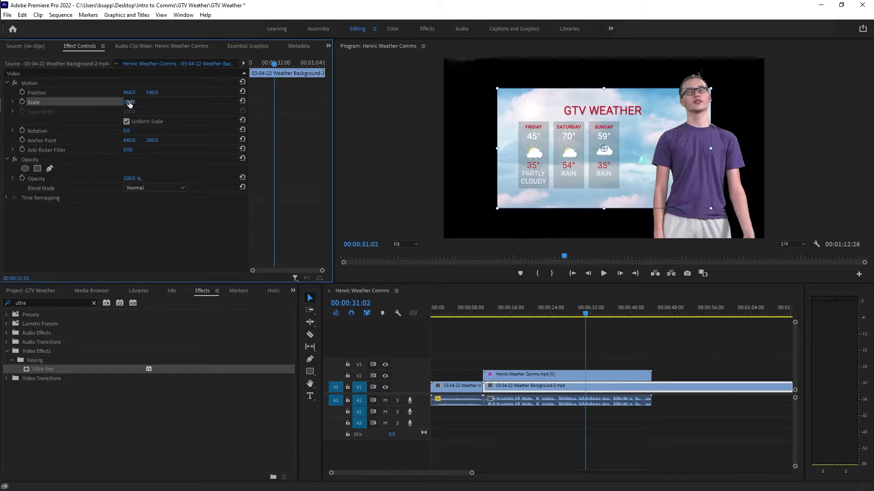
left_click_drag(129, 102, 152, 102)
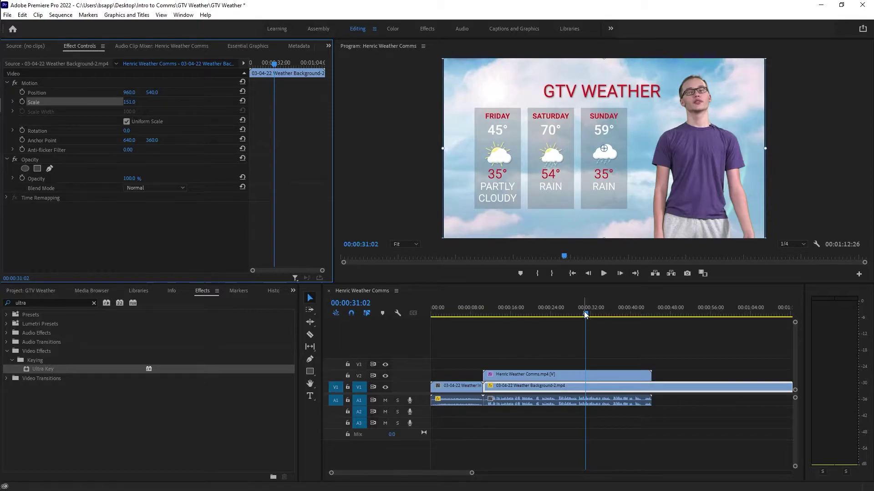
Step: Trim the V1 background to end with the presenter clip, making the sequence 00:00:44:09
left_click_drag(584, 314, 523, 314)
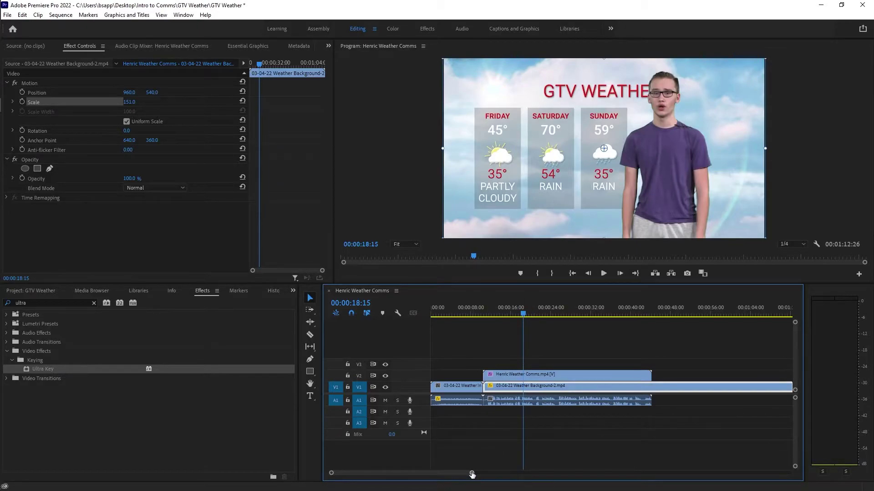
left_click_drag(472, 474, 507, 474)
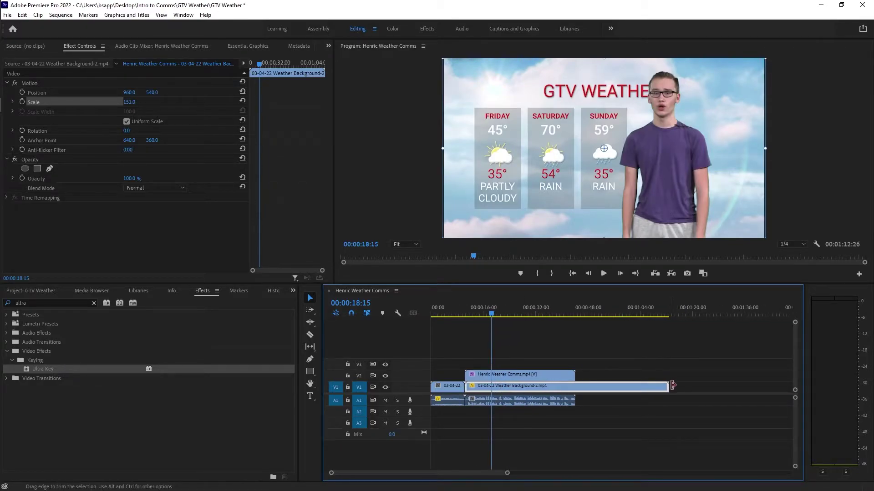
left_click_drag(673, 386, 574, 388)
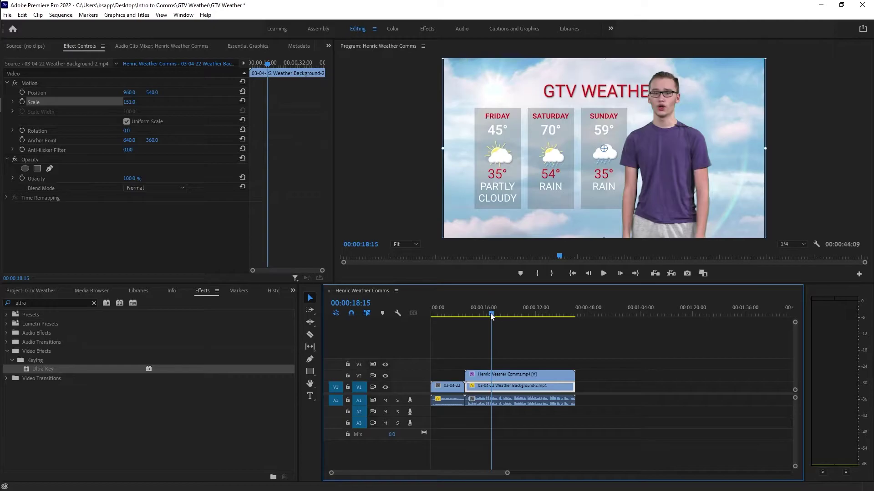
left_click_drag(491, 313, 428, 316)
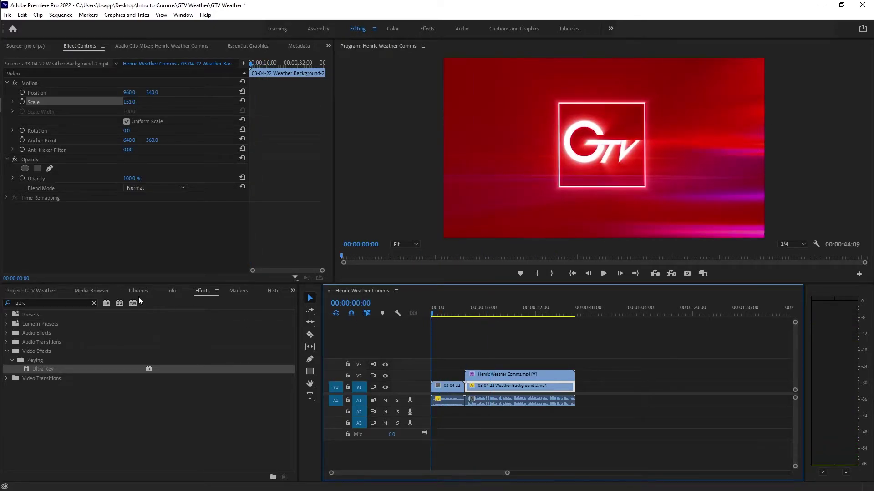
Step: Drop the clear-sky music onto track A2 and play the sequence
left_click(27, 288)
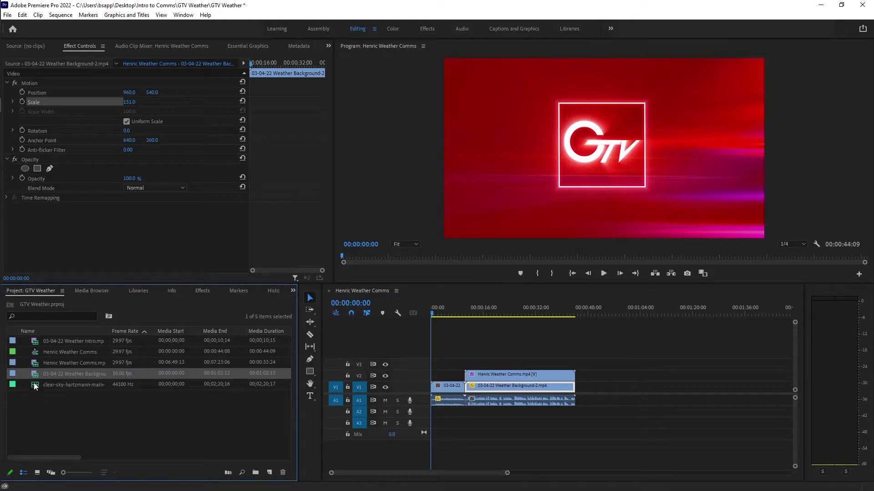
mouse_move(35, 386)
left_mouse_down()
mouse_move(269, 423)
mouse_move(459, 425)
mouse_move(433, 413)
left_mouse_up()
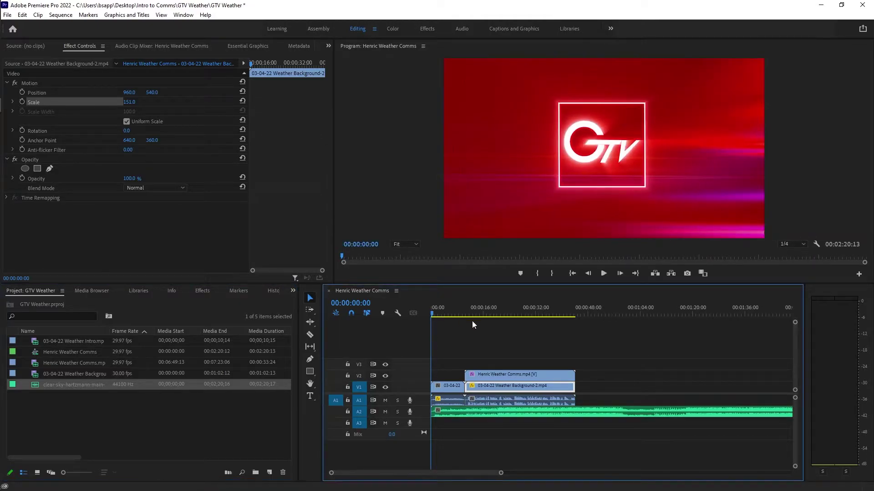
left_click(602, 275)
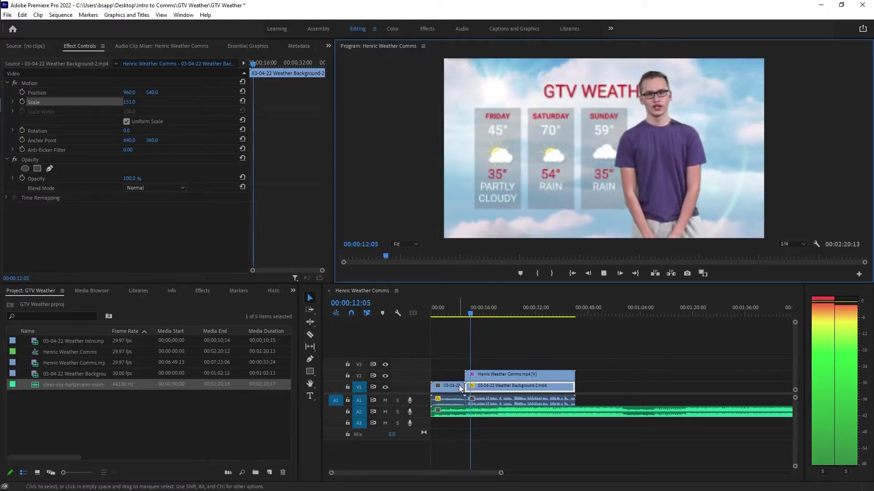
Step: Stop at 00:00:13:25 and trim the music clip's end back to that point
left_click(601, 275)
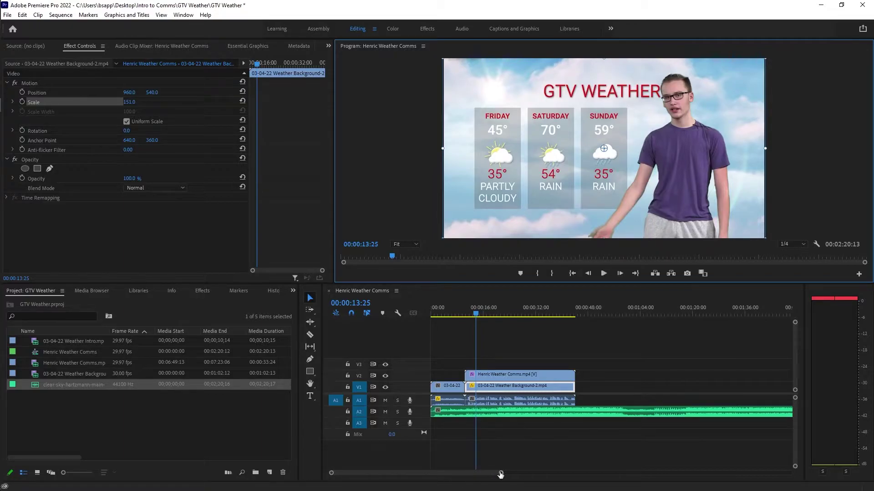
left_click_drag(500, 475, 550, 474)
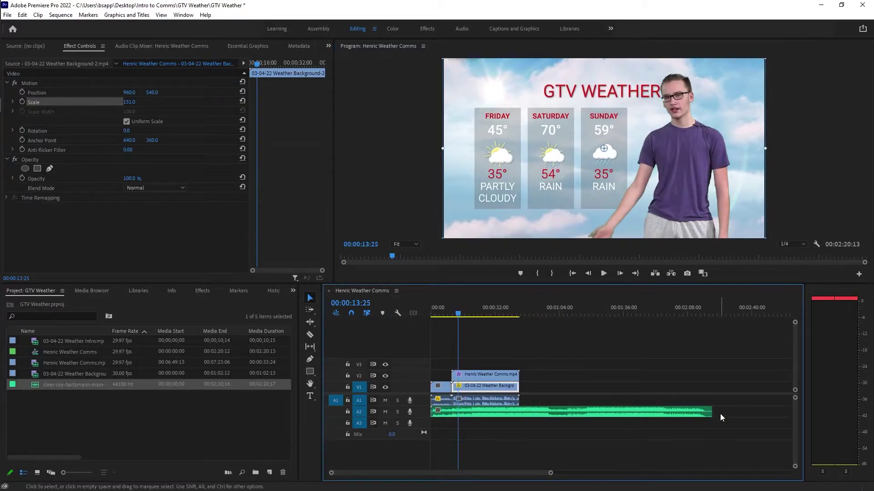
left_click_drag(711, 411, 456, 407)
Step: Zoom the timeline in and make the audio tracks taller to show the waveforms
left_click_drag(551, 473, 484, 480)
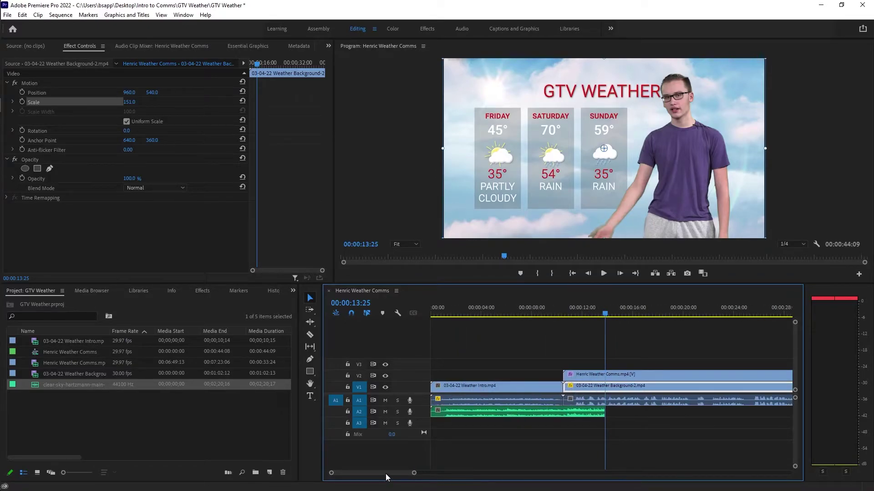
left_click_drag(414, 473, 359, 473)
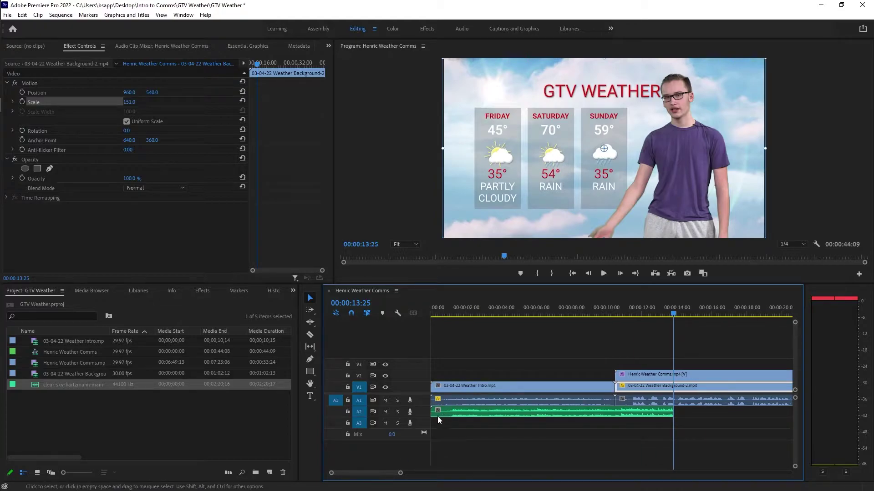
left_click_drag(422, 406, 423, 452)
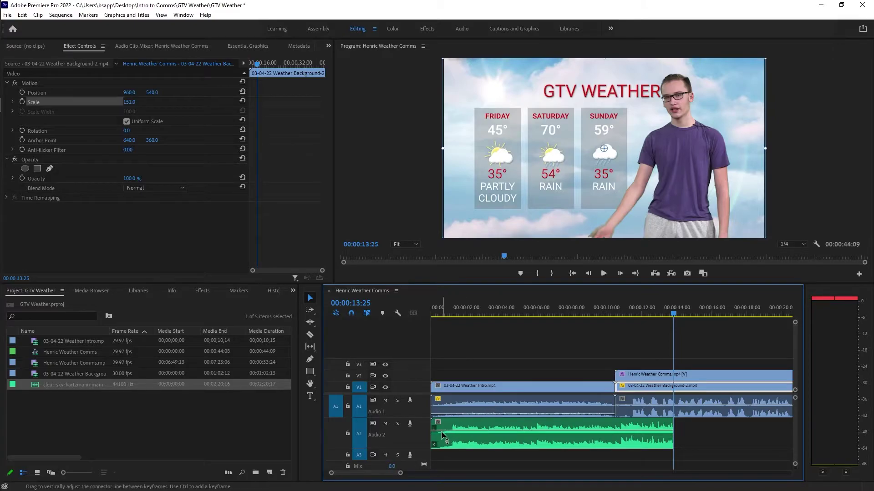
left_click_drag(433, 425, 438, 425)
Step: Shorten the music clip's end, lower its volume to -15.2 dB, and play from the start
left_click(478, 425)
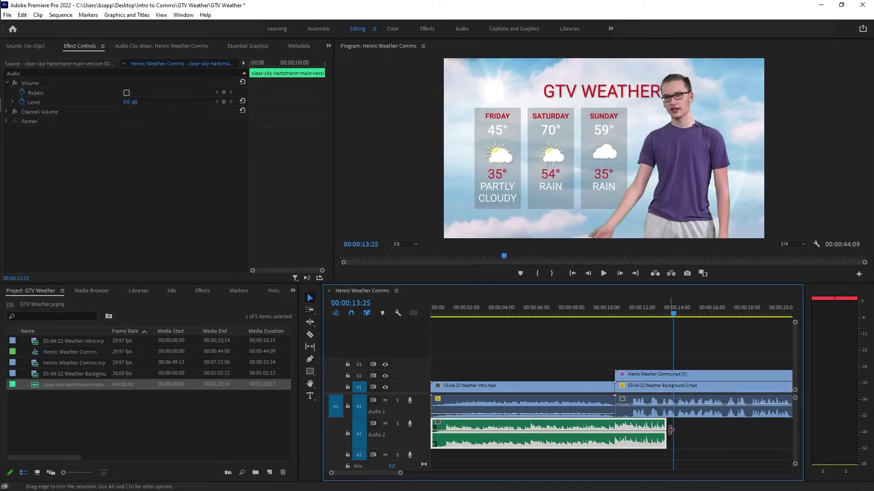
left_click_drag(664, 427, 644, 426)
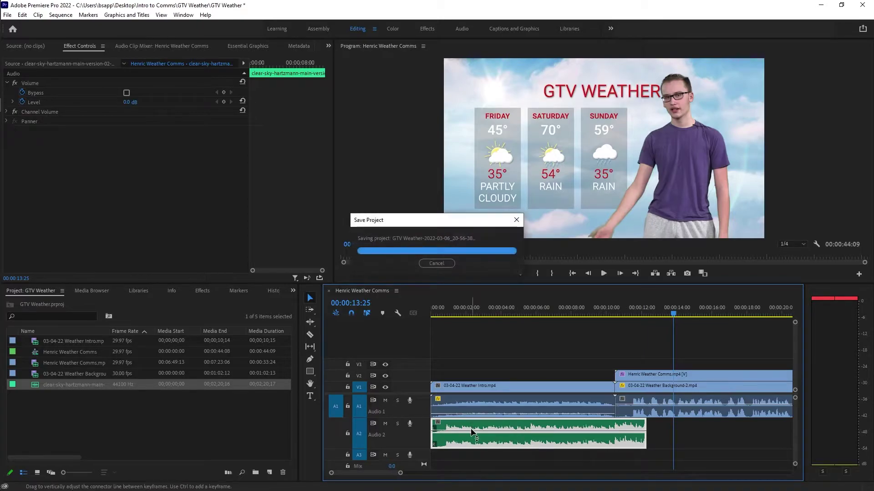
left_click_drag(471, 430, 470, 440)
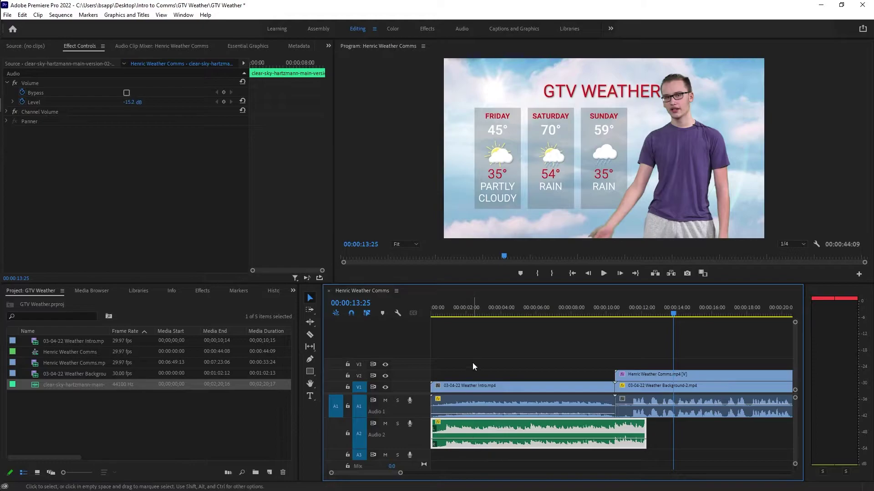
left_click_drag(450, 309, 424, 319)
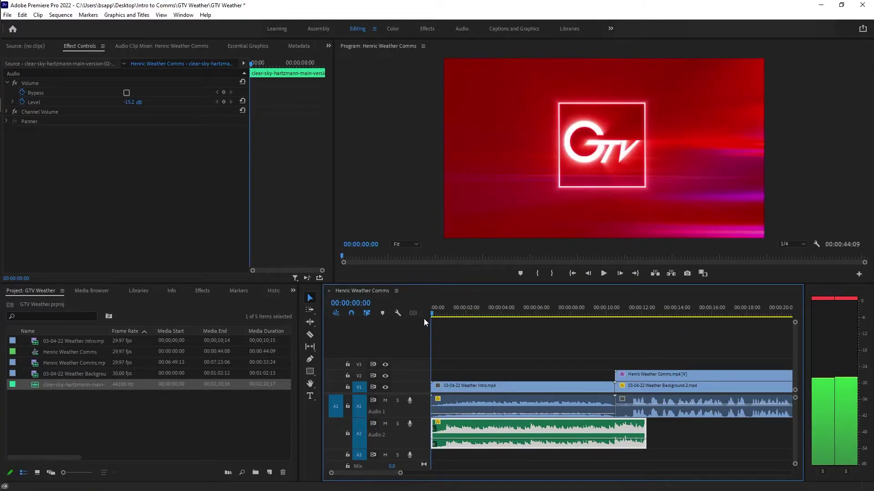
left_click(603, 273)
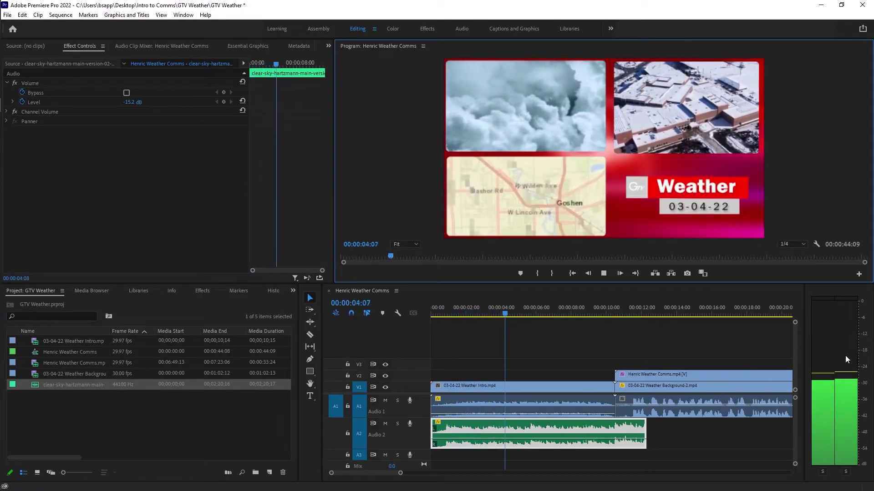
Step: Raise the Audio 2 music volume to about -1.9 dB and replay from two seconds
key("space")
left_click_drag(506, 436, 507, 439)
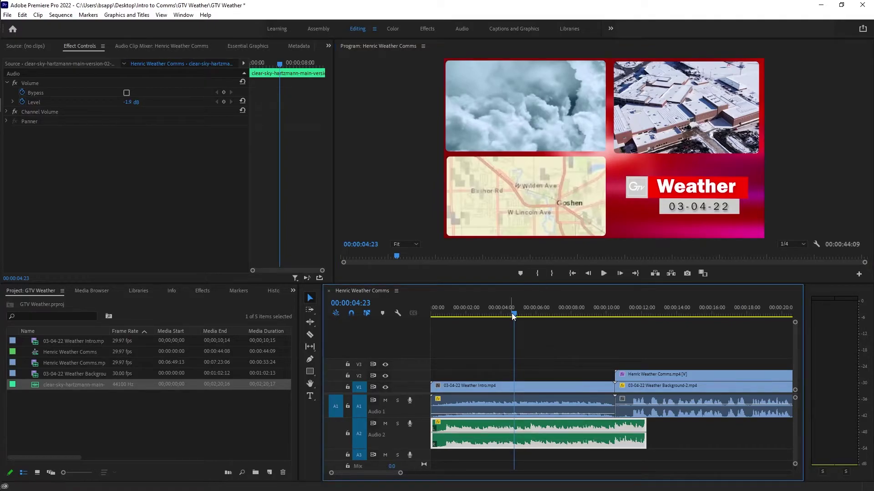
left_click_drag(516, 314, 433, 315)
key("space")
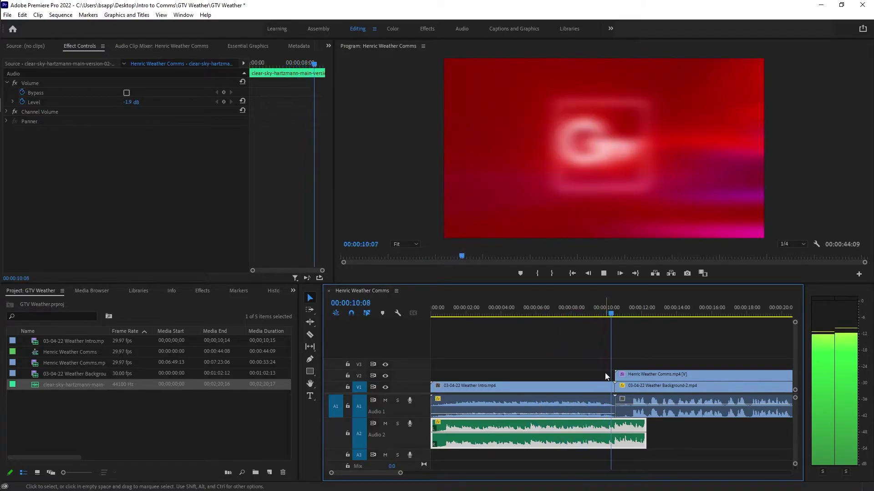
Step: Add a music volume keyframe near 00:00:10:12 and pull the volume down to -11.7 dB
key("space")
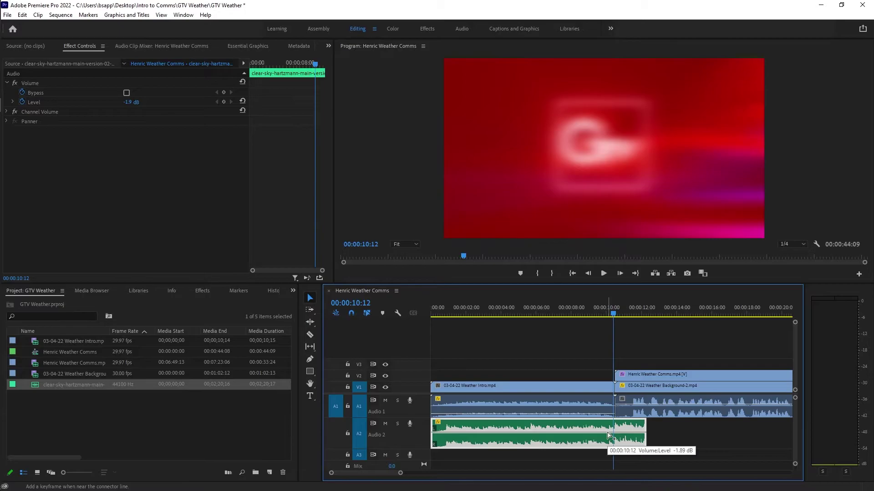
left_click(607, 432, "ctrl")
left_click_drag(620, 432, 625, 438)
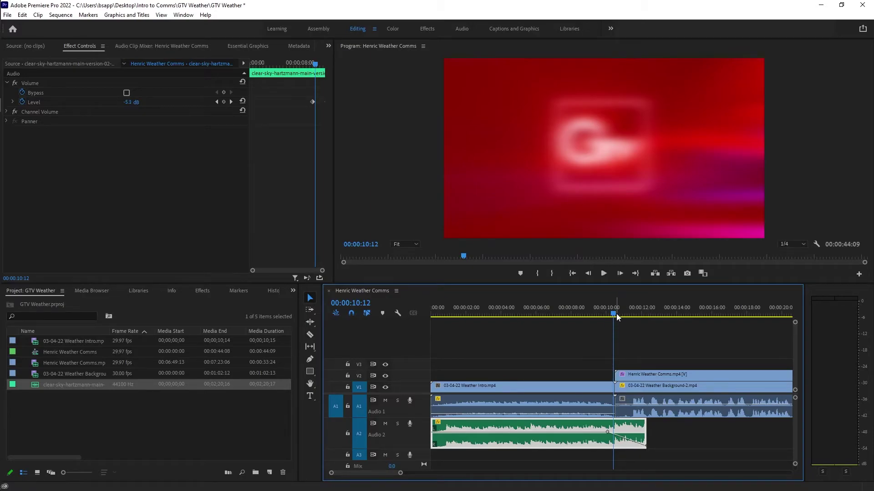
left_click_drag(616, 314, 588, 317)
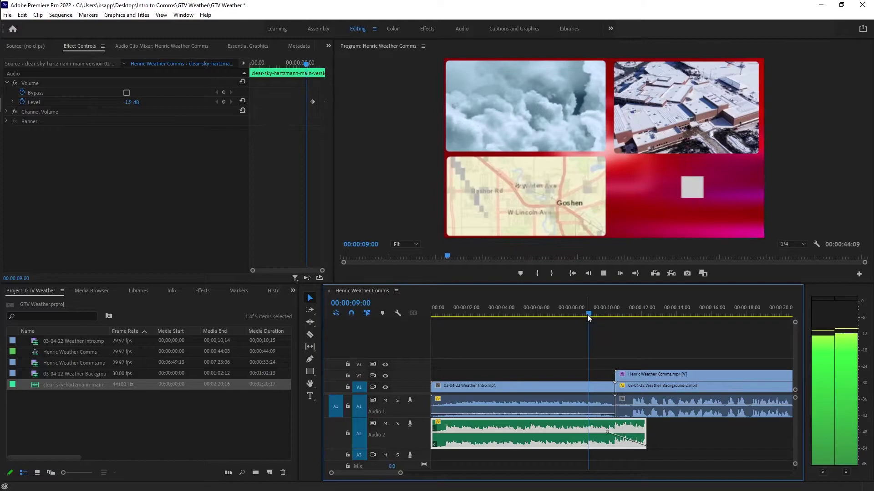
Step: Preview the music drop, then lower the Henric Weather Comms audio to about -5.6 dB
key("space")
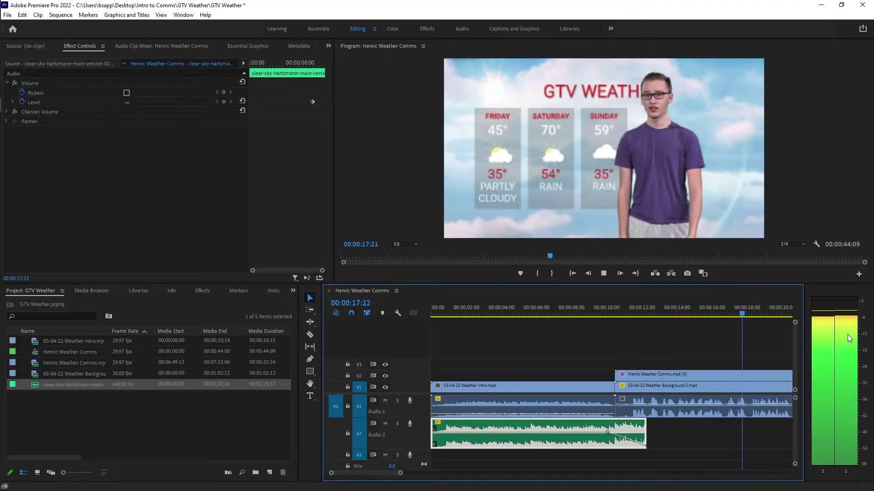
key("space")
left_click(664, 407)
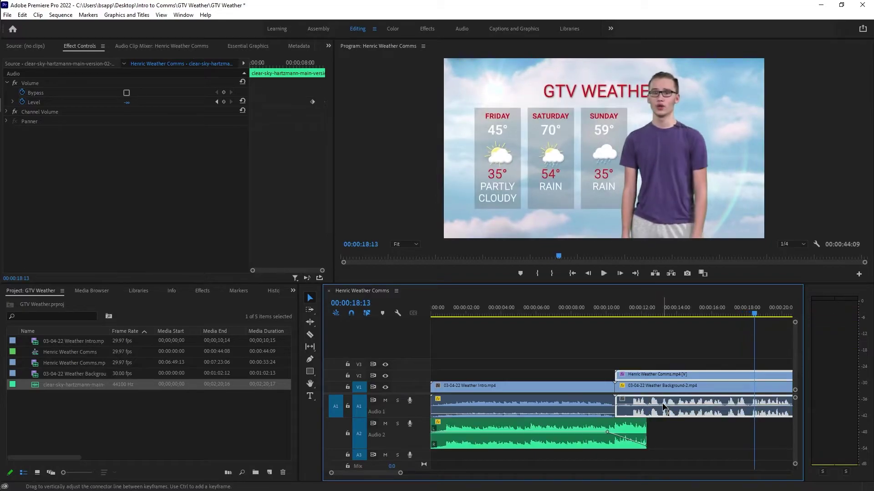
left_click_drag(664, 406, 666, 415)
Step: Play back the new audio level and return the playhead to 00:00:00:00
key("space")
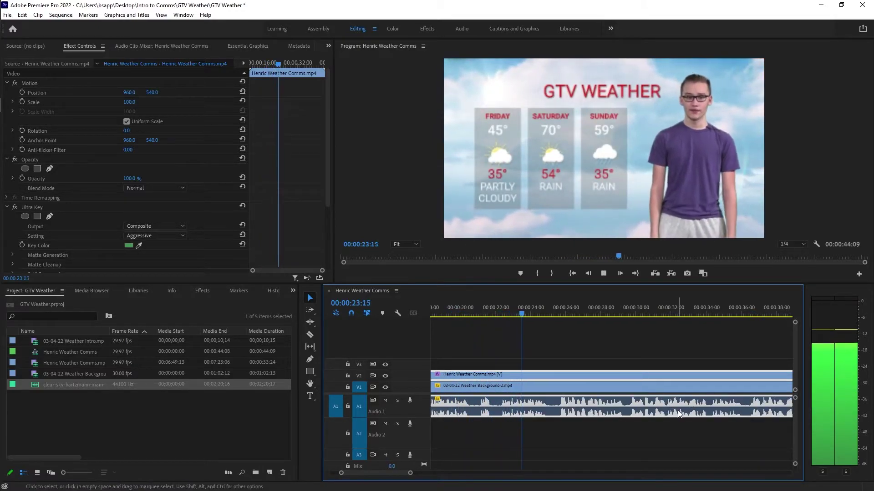
key("space")
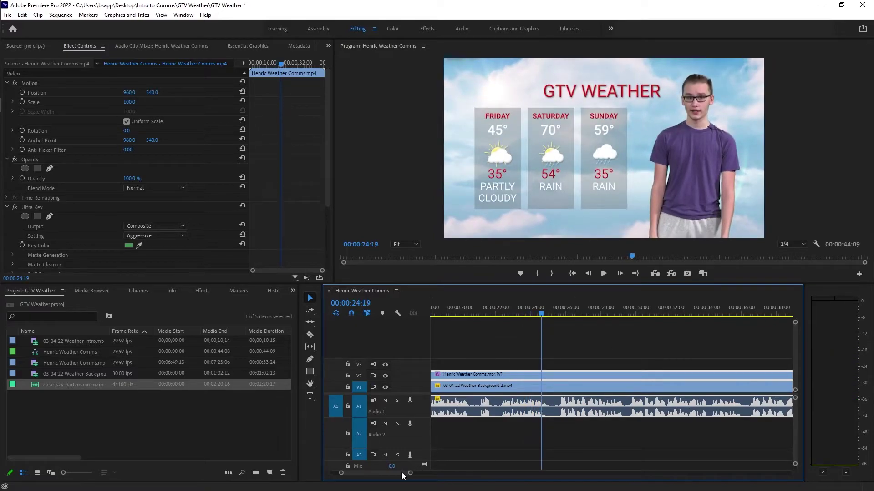
left_click_drag(398, 469, 388, 468)
left_click_drag(463, 306, 416, 313)
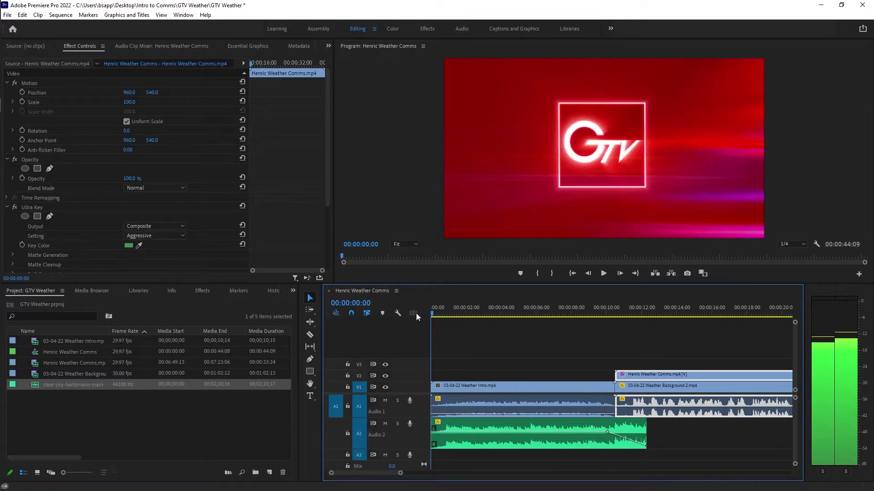
Step: Check the sequence's final frames and trim 2 frames off the presenter clip's out point
left_click(605, 274)
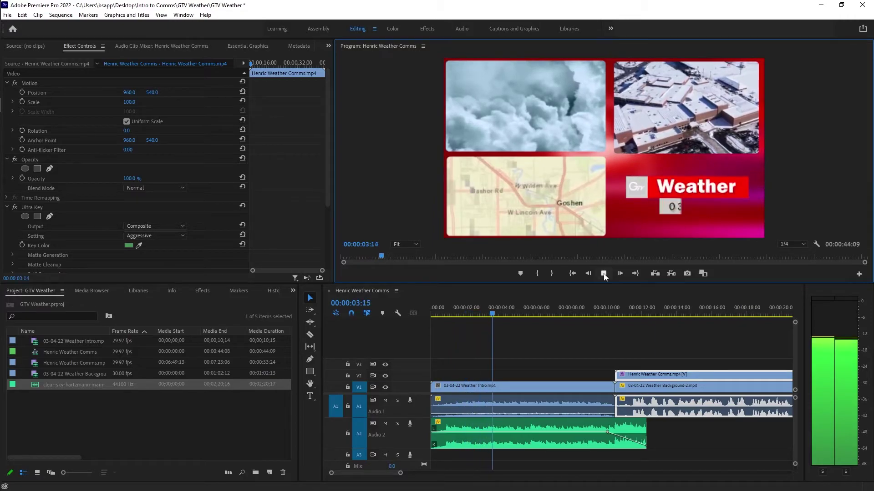
left_click(564, 315)
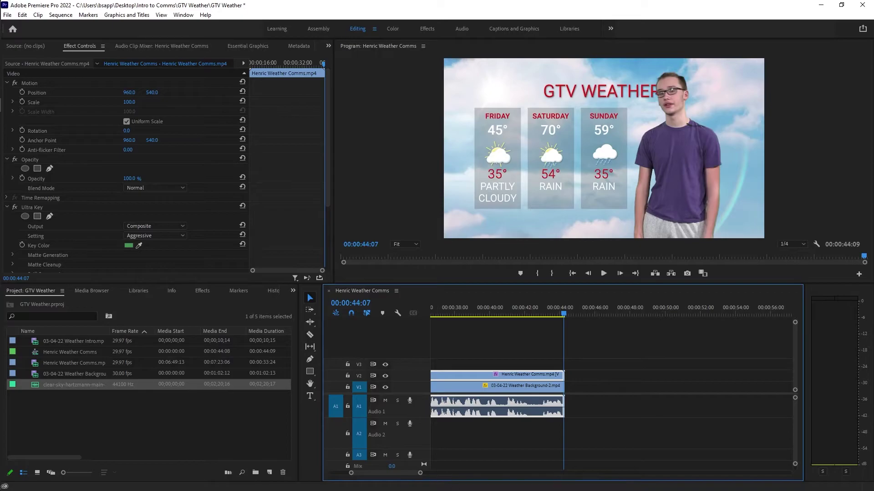
key("Right")
key("Left")
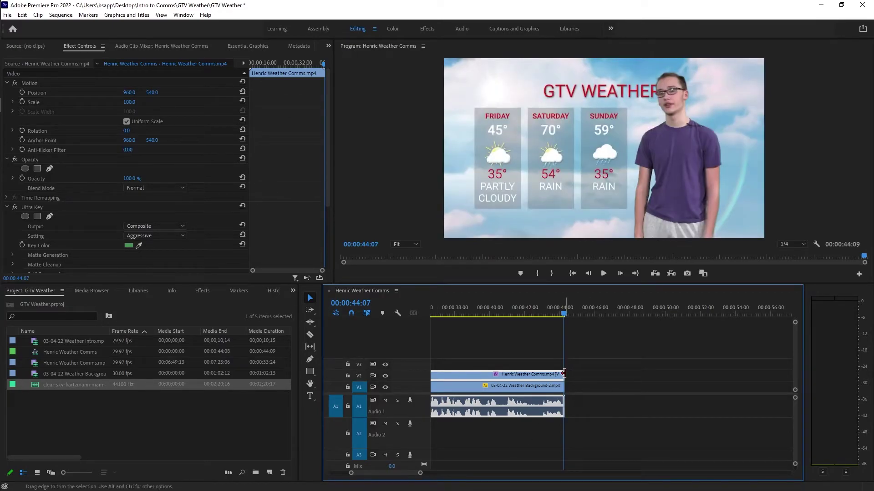
left_click_drag(563, 374, 561, 390)
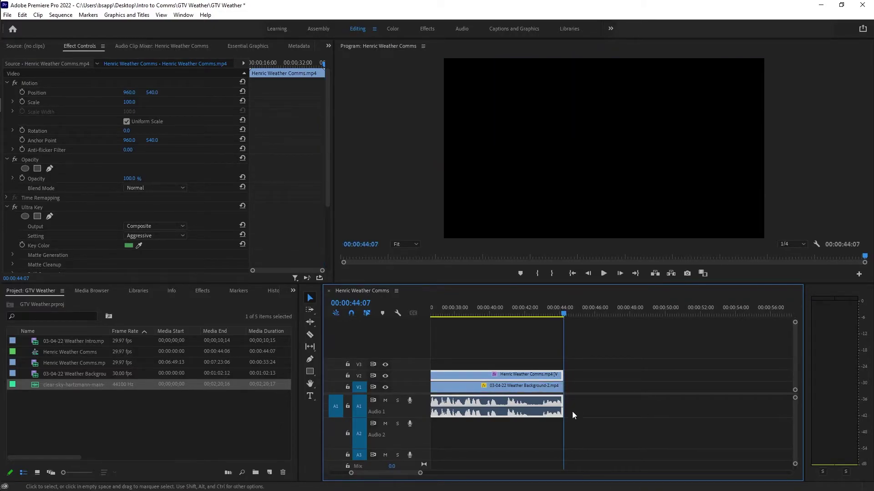
left_click(515, 337)
Step: Save the project and set the Quick Export location to Desktop > Intro to Comms > GTV Weather
key("ctrl+s")
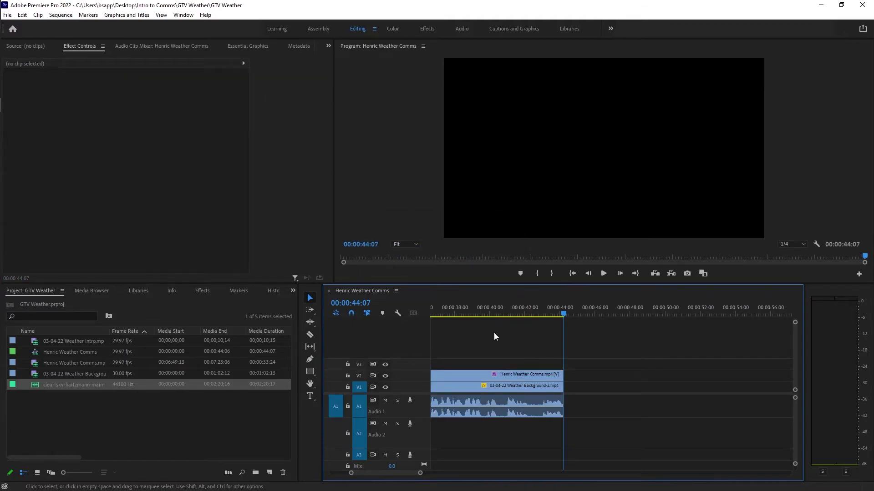
left_click(863, 30)
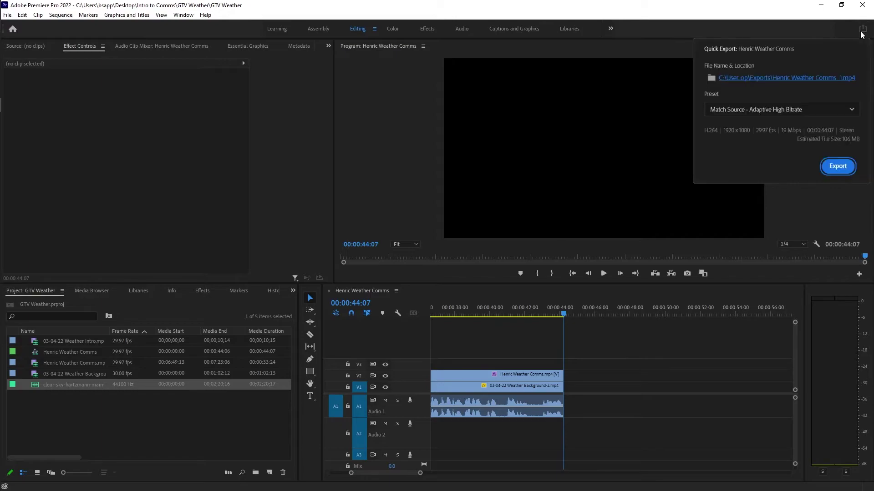
left_click(782, 80)
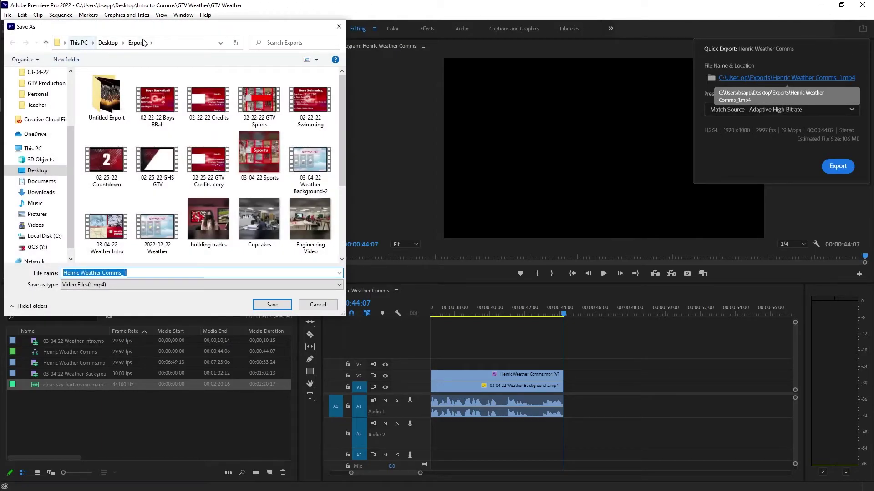
left_click(107, 43)
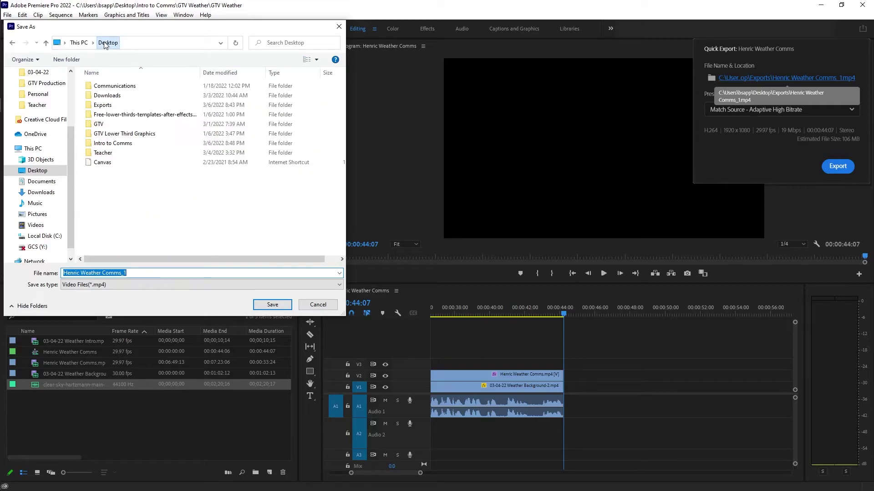
double_click(109, 144)
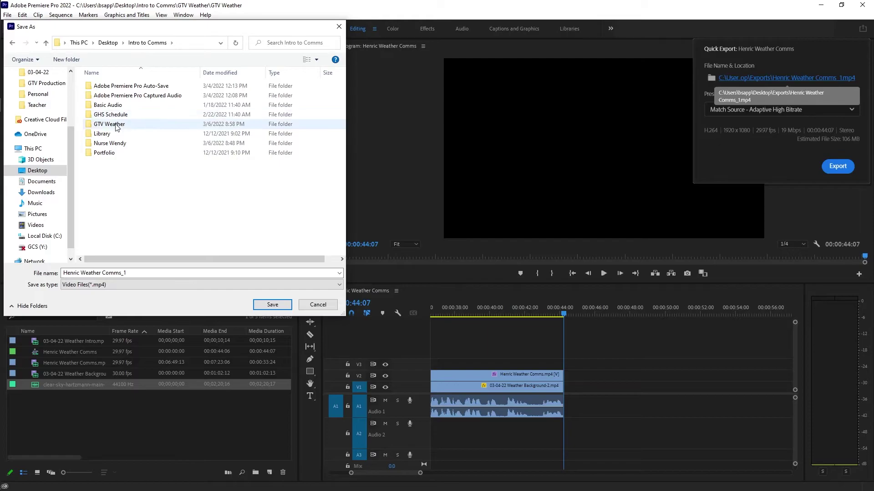
double_click(110, 125)
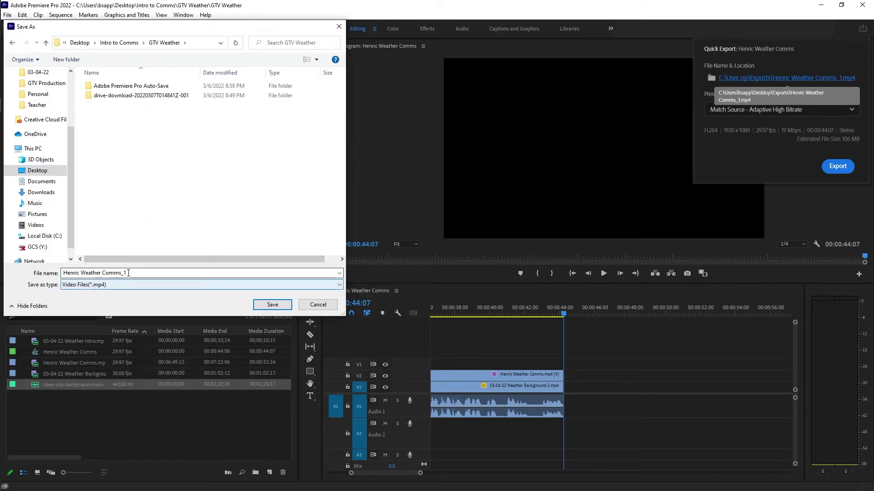
Step: Name the export GTV Weather and export the sequence as an MP4
left_click(76, 273)
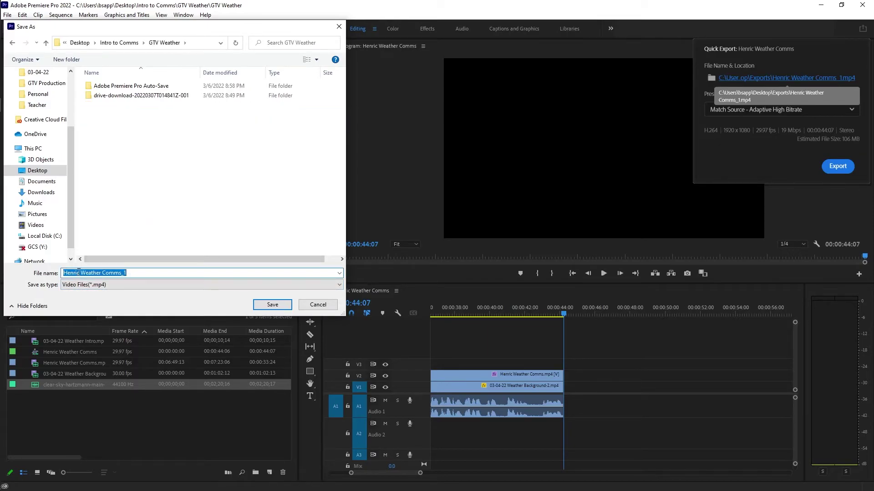
type("GTV Weather")
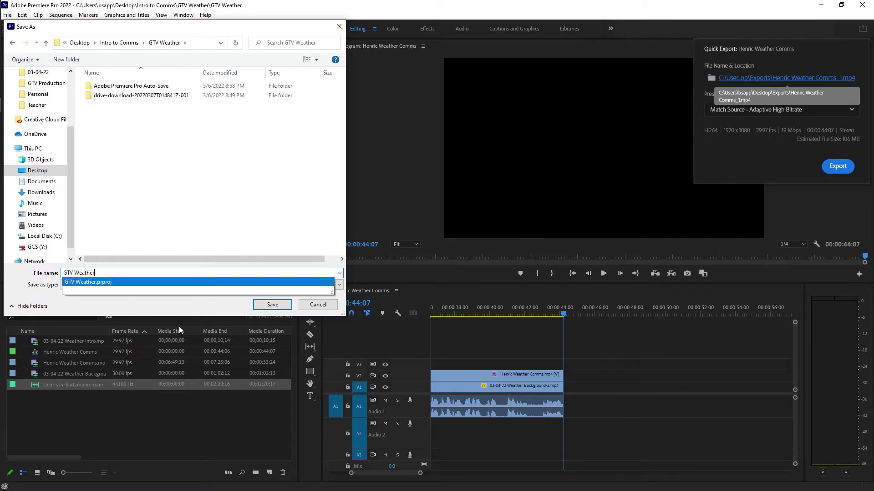
left_click(273, 305)
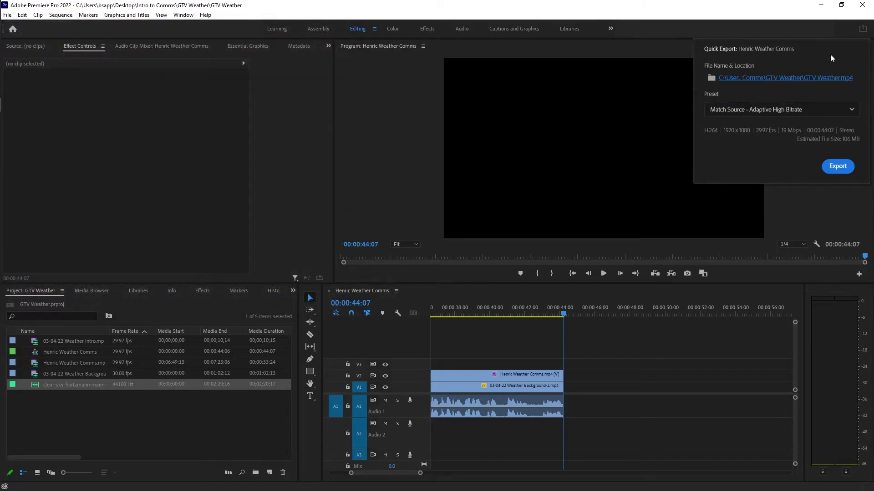
left_click(837, 166)
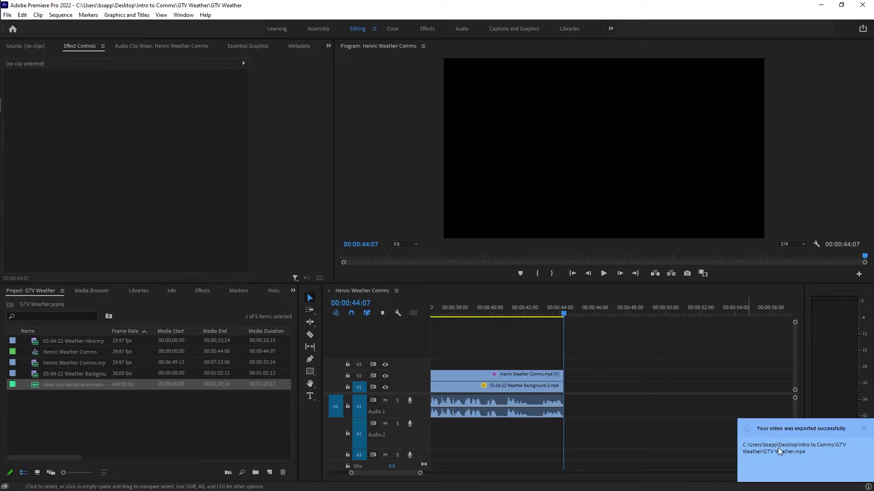
left_click(486, 335)
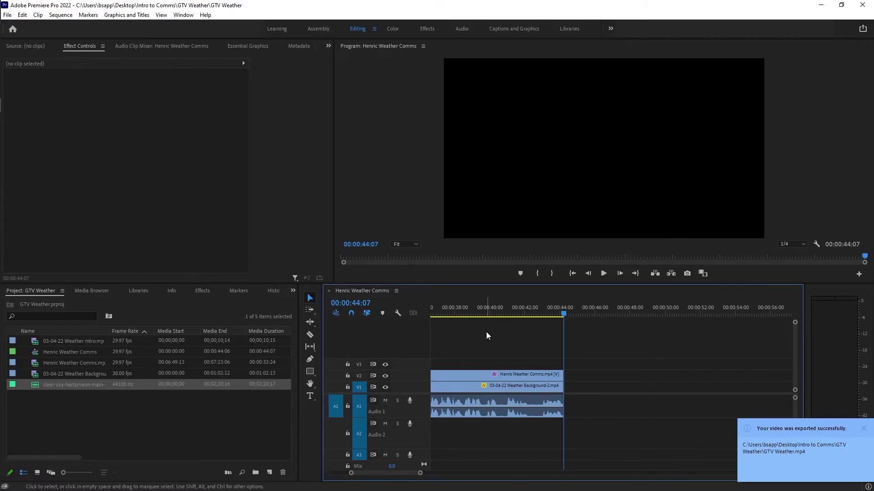
mouse_move(1, 25)
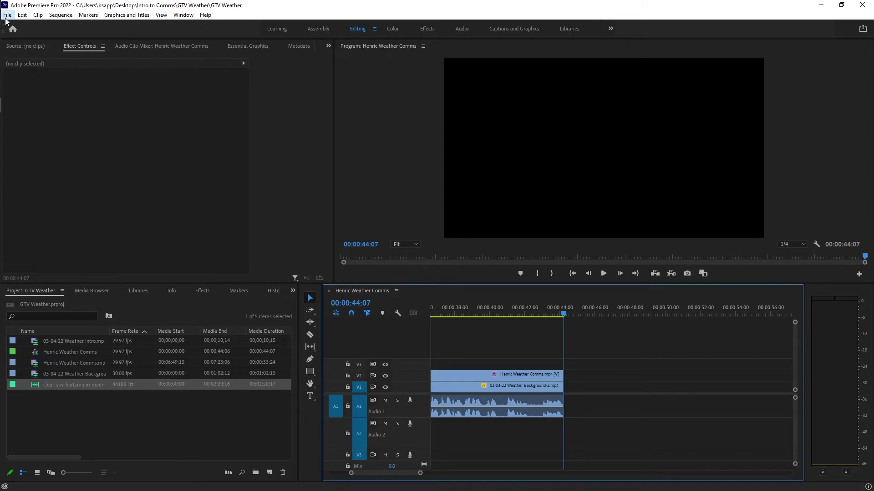
Step: In the full Export Settings, point the output to Desktop > Intro to Comms > GTV Weather
left_click(9, 16)
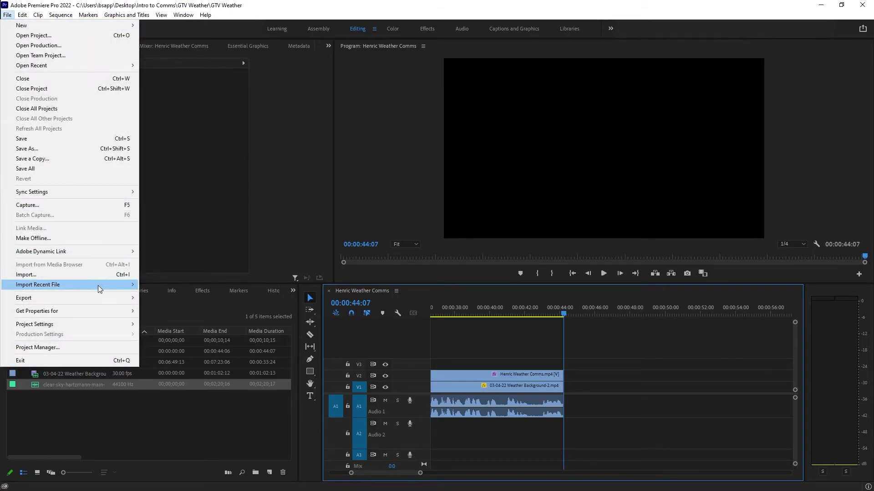
mouse_move(132, 303)
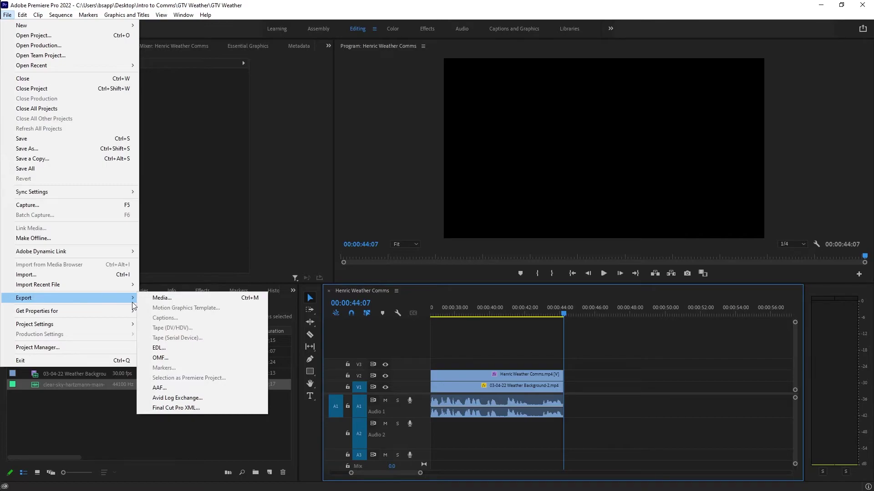
left_click(162, 297)
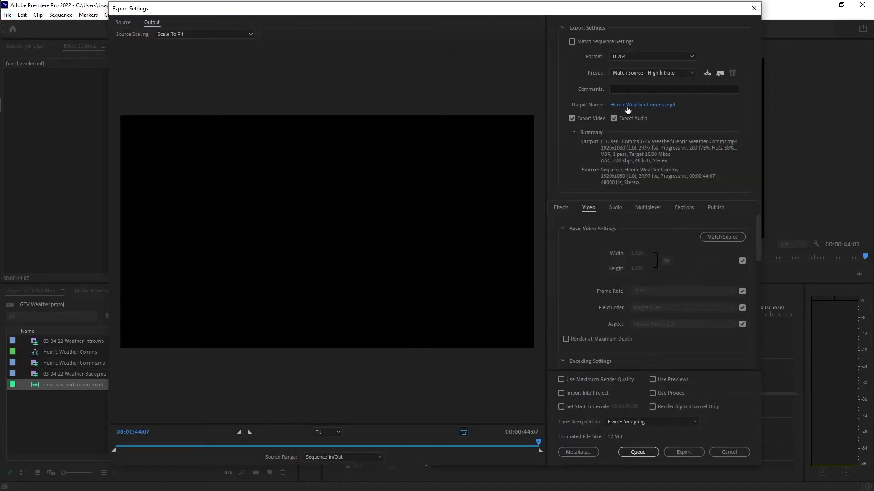
left_click(627, 105)
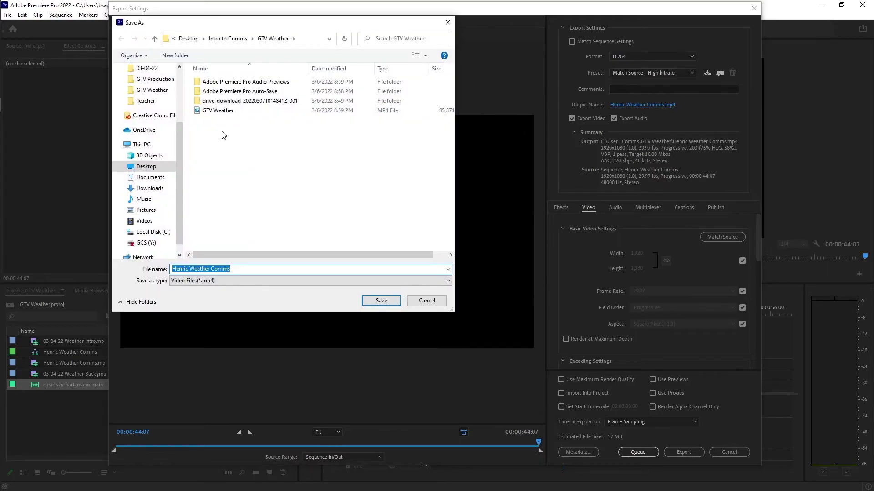
scroll(136, 98, "up", 2)
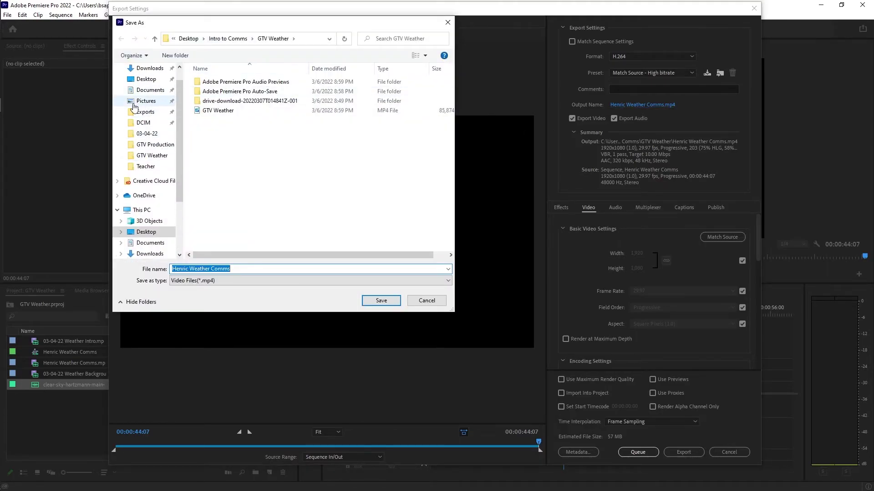
left_click(146, 79)
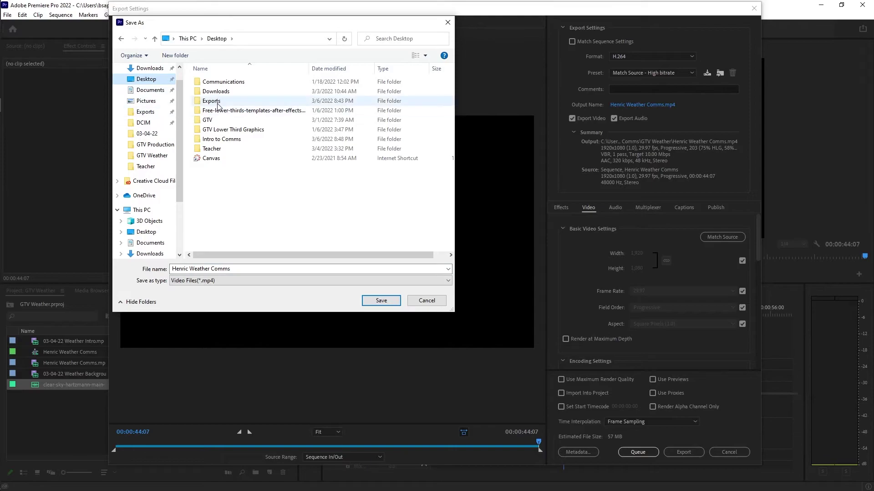
double_click(218, 139)
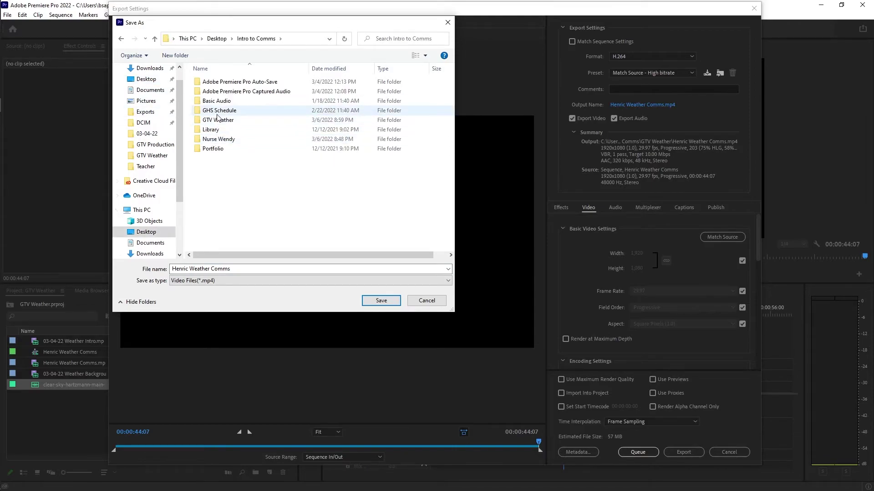
double_click(217, 120)
Step: Name the output GTV Weather2 and export the video
left_click(239, 268)
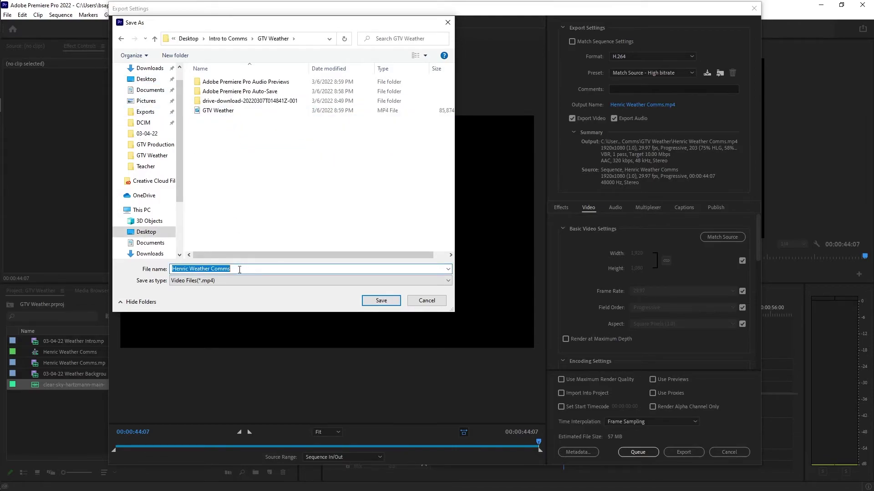
type("GTV Weather")
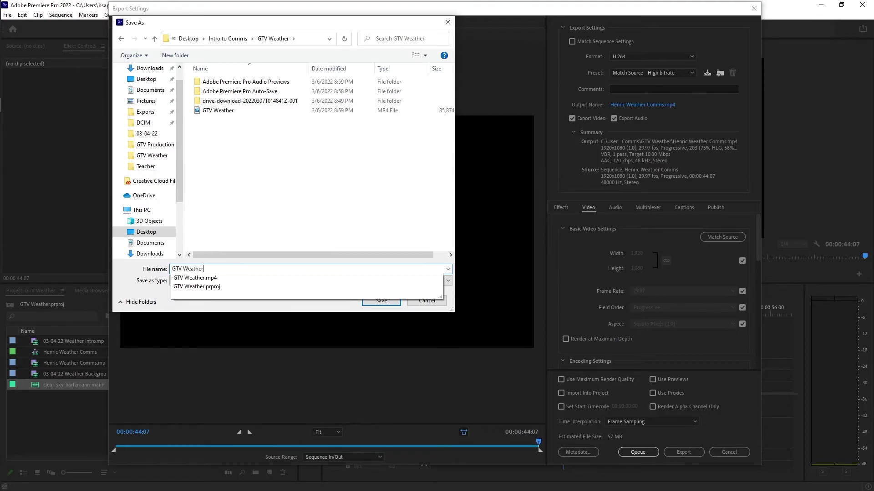
type("w")
key("BackSpace")
type("2")
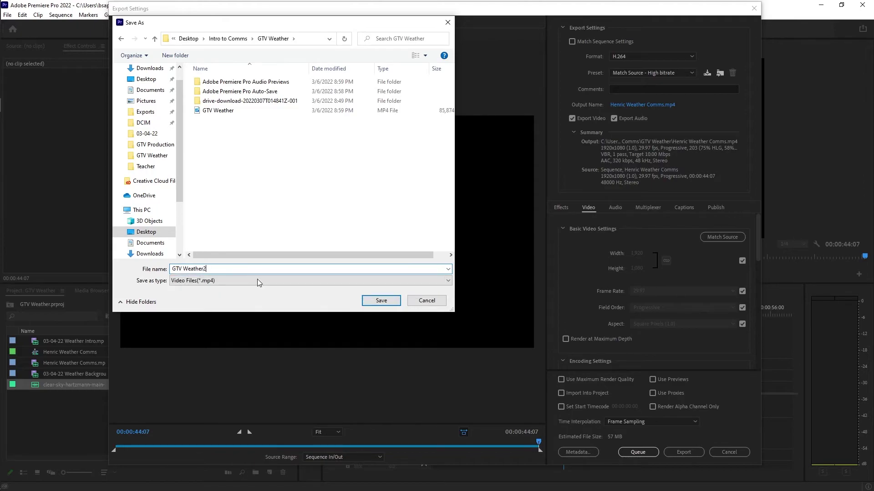
left_click(382, 301)
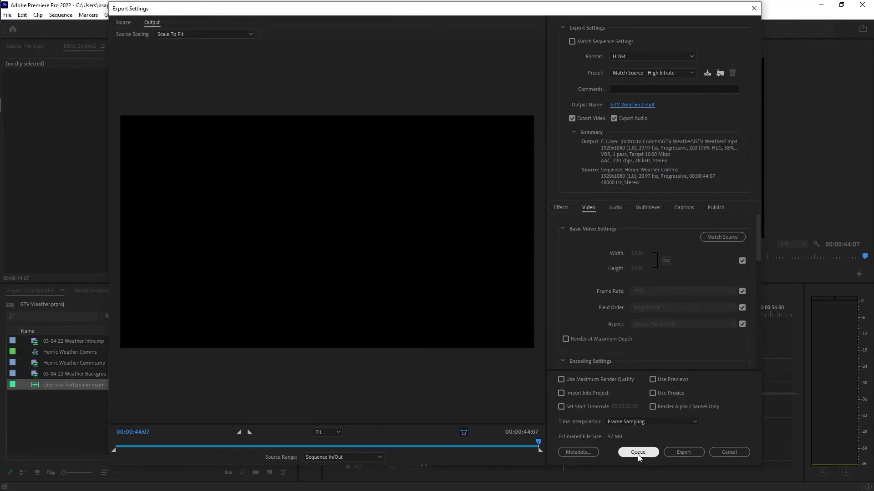
left_click(688, 453)
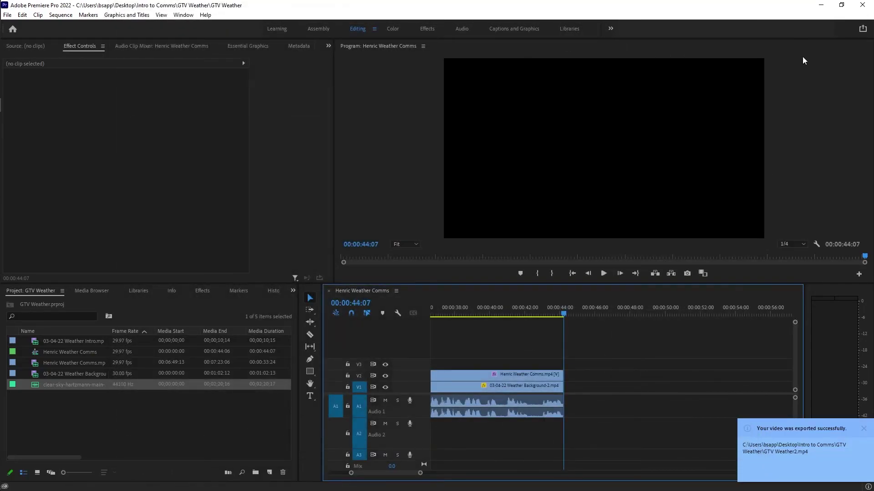
Step: Confirm GTV Weather2 sits in the GTV Weather folder, then bring Chrome's Canvas page forward
left_click(821, 7)
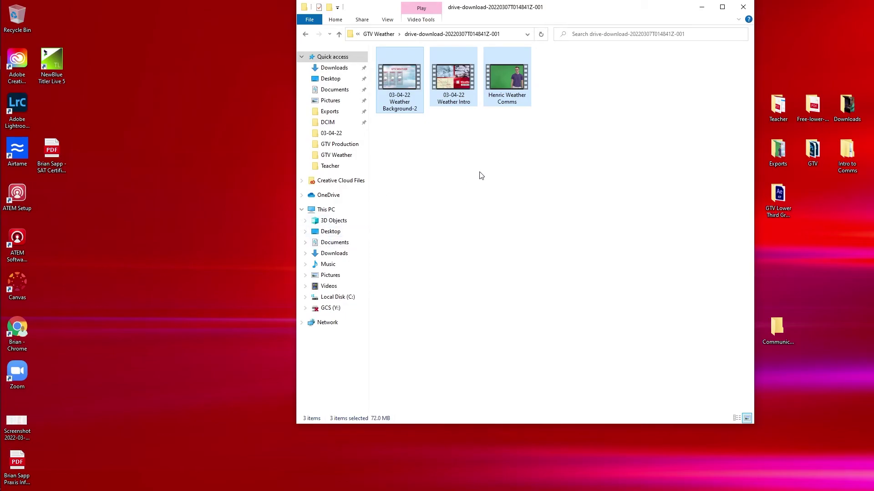
left_click(388, 34)
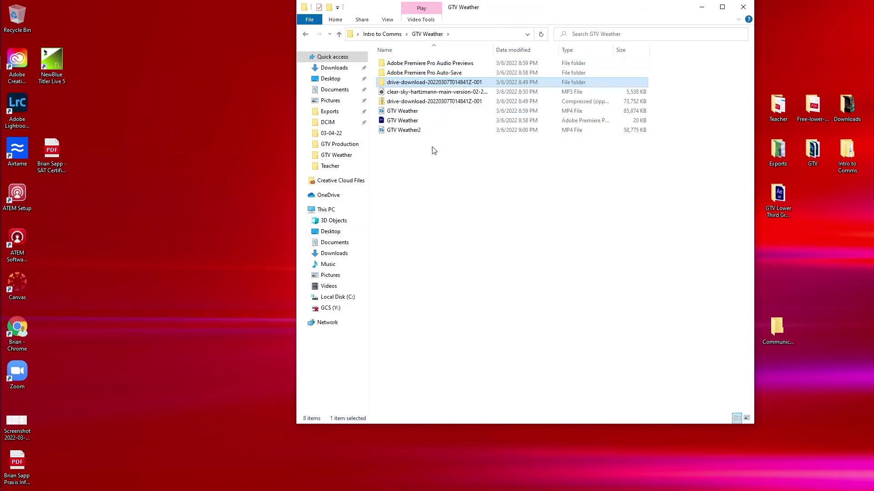
left_click(418, 176)
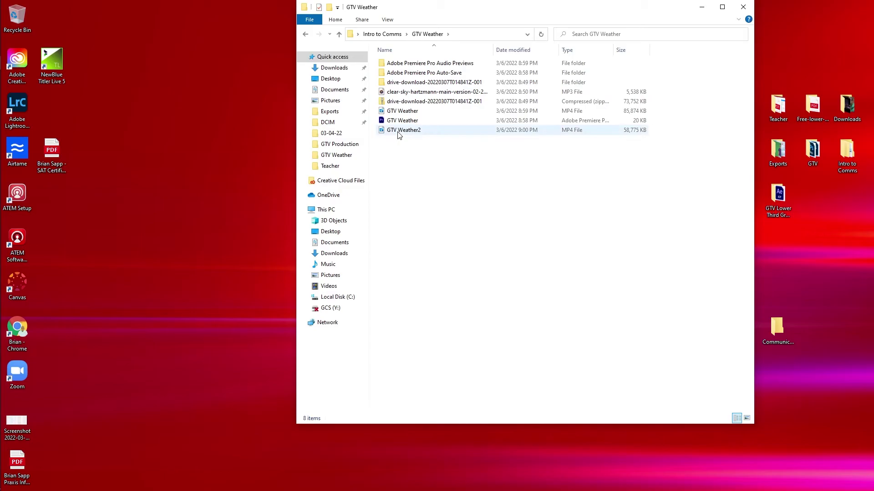
left_click(400, 131)
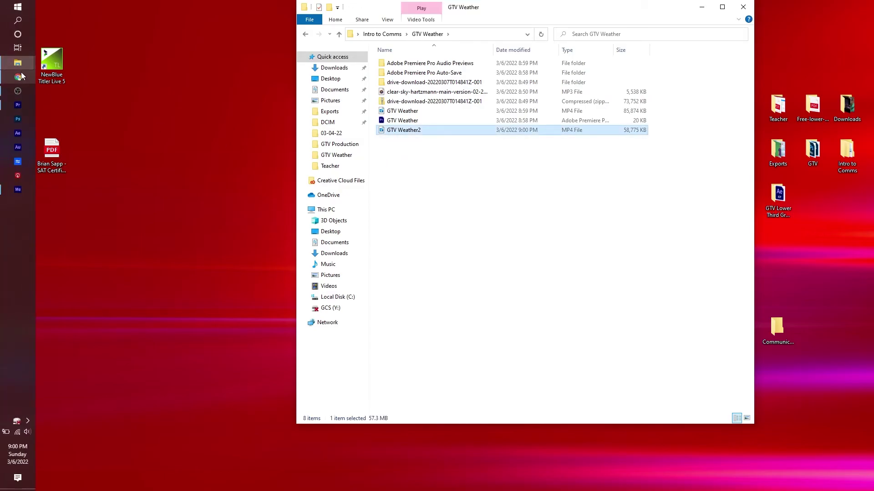
left_click(22, 78)
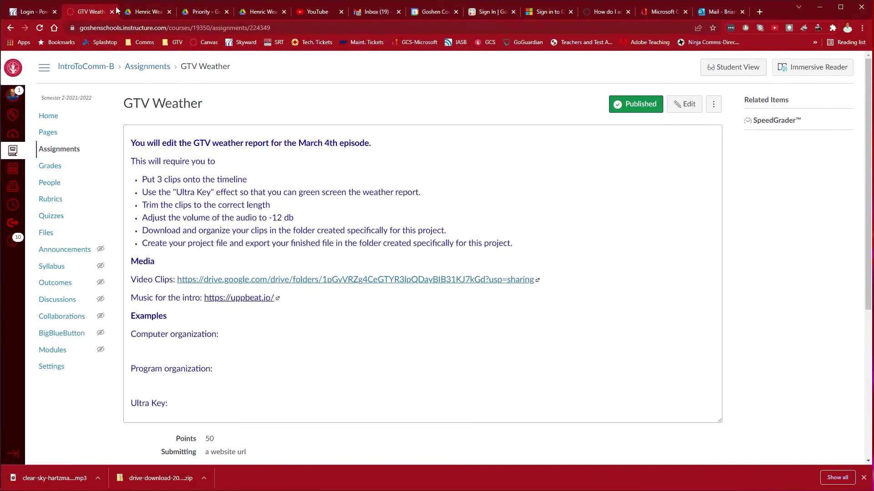
Step: Navigate My Drive through 0 Hawk Talk - GTV - GHS and 00 - 2021-22 Comms/GTV into 02-2021-22 Communications
left_click(210, 14)
left_click(64, 145)
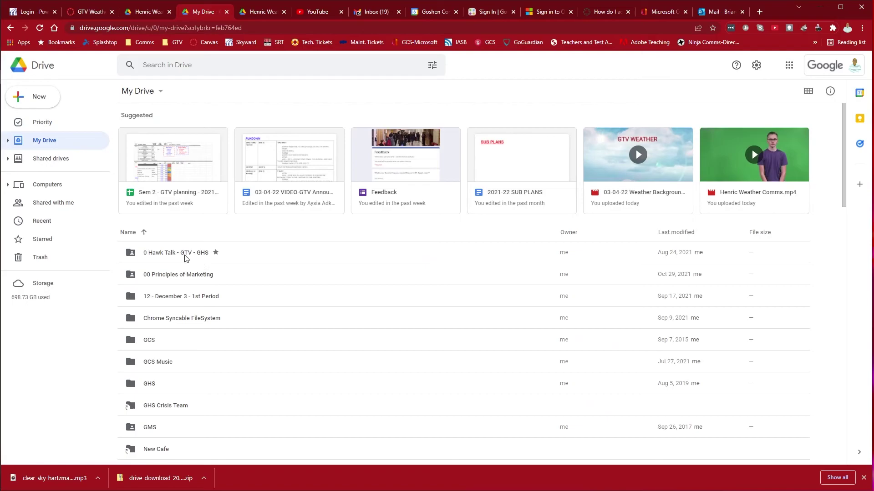
double_click(185, 253)
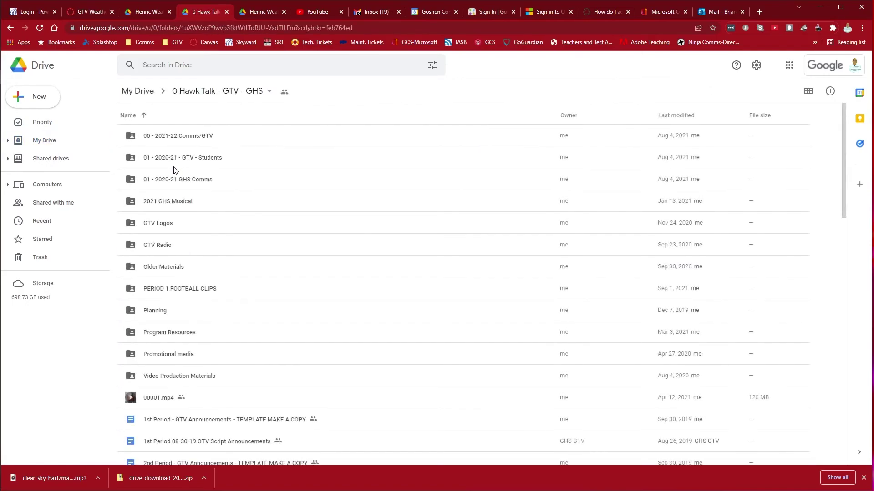
double_click(178, 136)
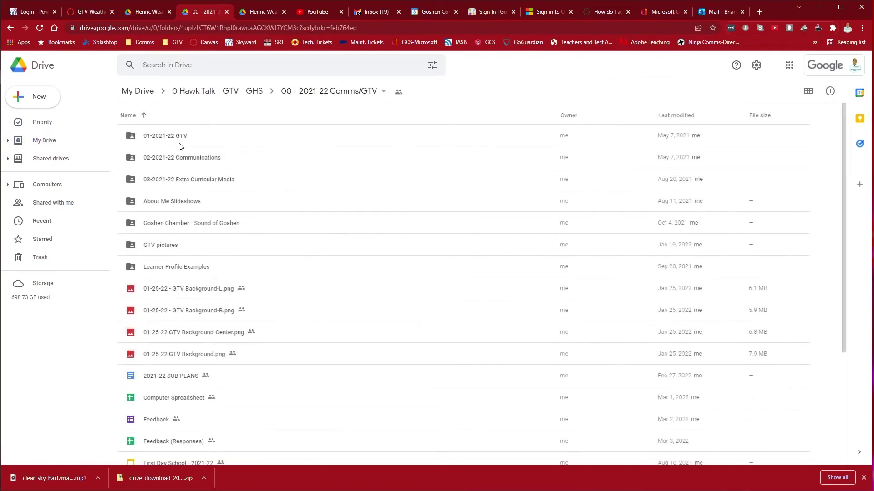
left_click(182, 158)
double_click(182, 157)
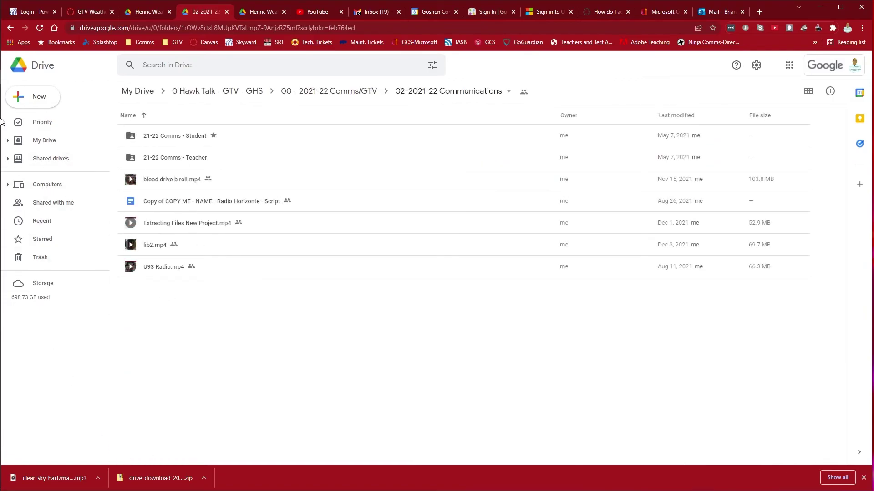
Step: Drag GTV Weather.mp4 from the GTV Weather Explorer window into the open Drive folder
mouse_move(2, 83)
mouse_move(15, 66)
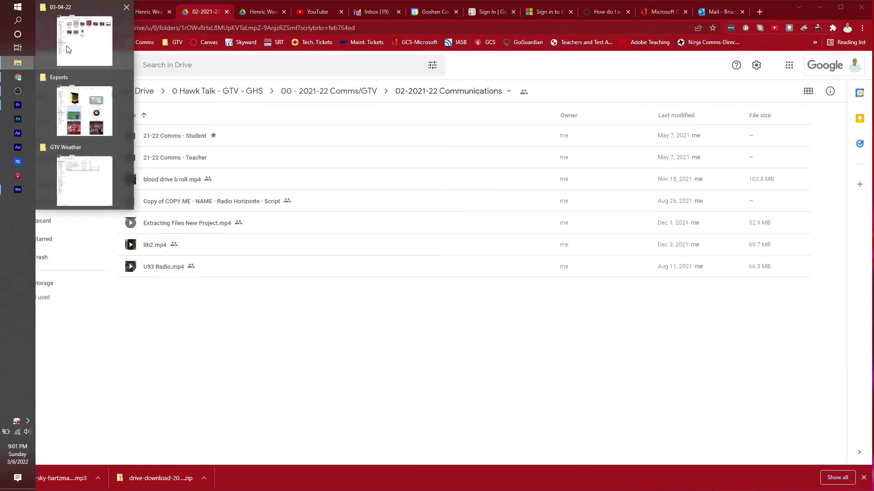
mouse_move(78, 52)
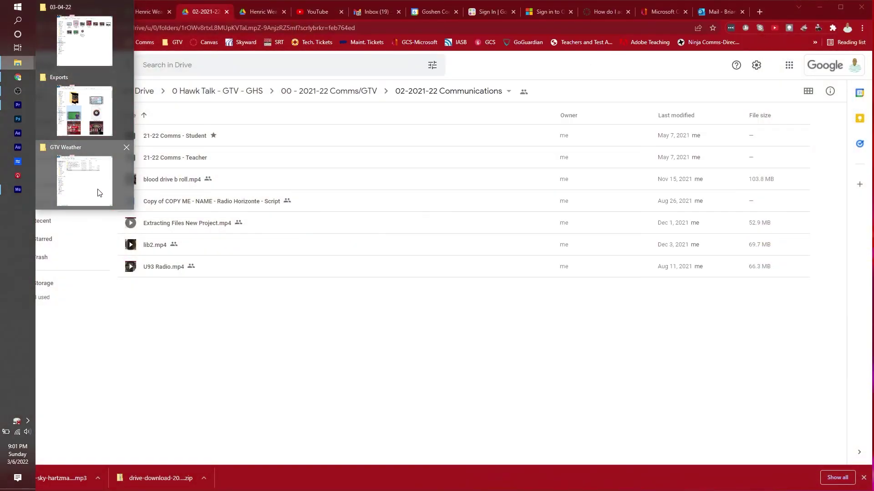
left_click(85, 182)
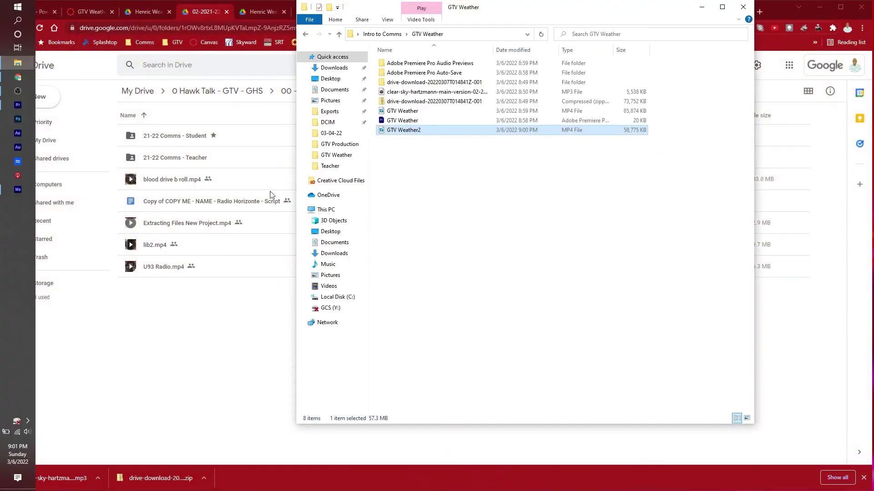
mouse_move(402, 113)
left_mouse_down()
mouse_move(374, 172)
mouse_move(409, 129)
mouse_move(397, 111)
left_mouse_up()
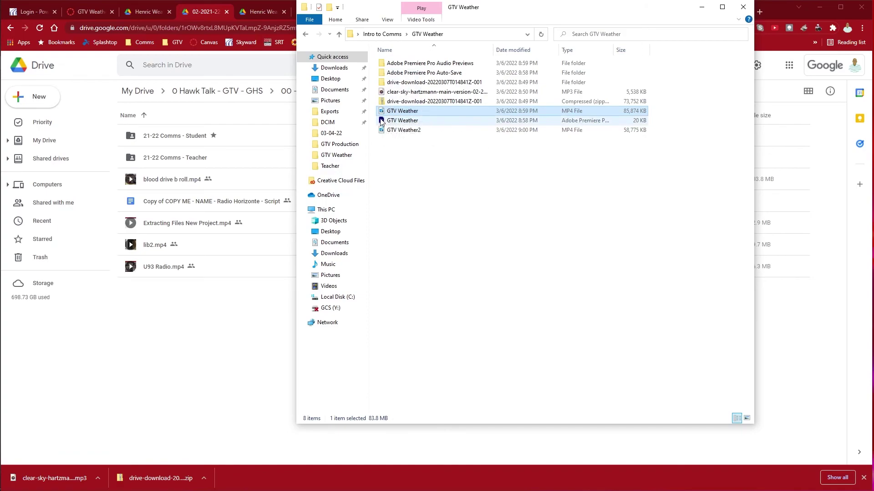
left_click(381, 121)
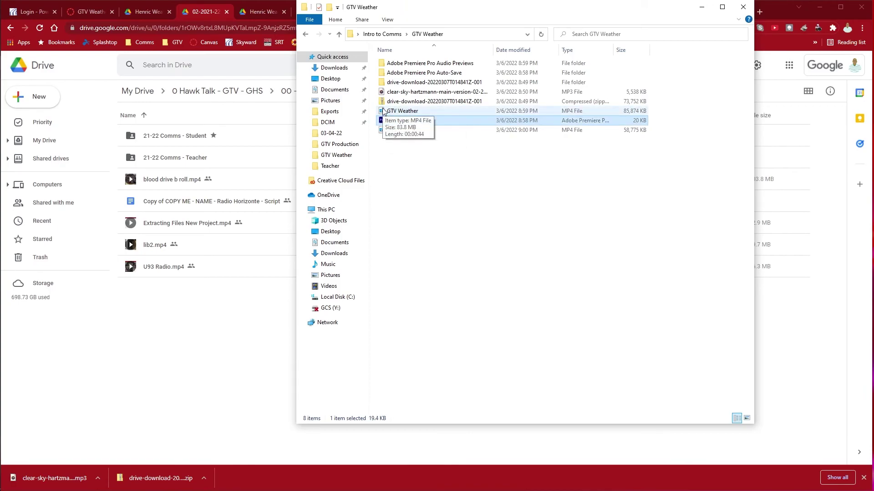
left_click_drag(392, 111, 190, 378)
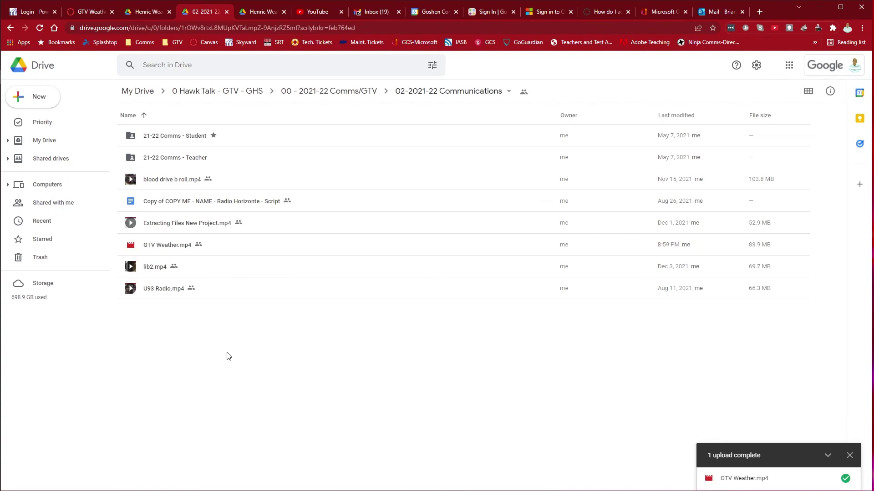
Step: Start the GTV Weather assignment in Canvas and scroll down to the submission options
left_click(89, 12)
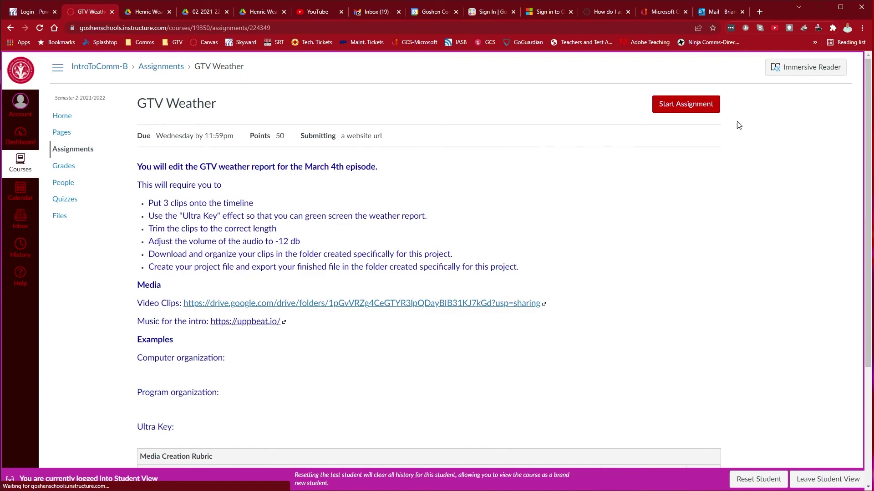
left_click(665, 103)
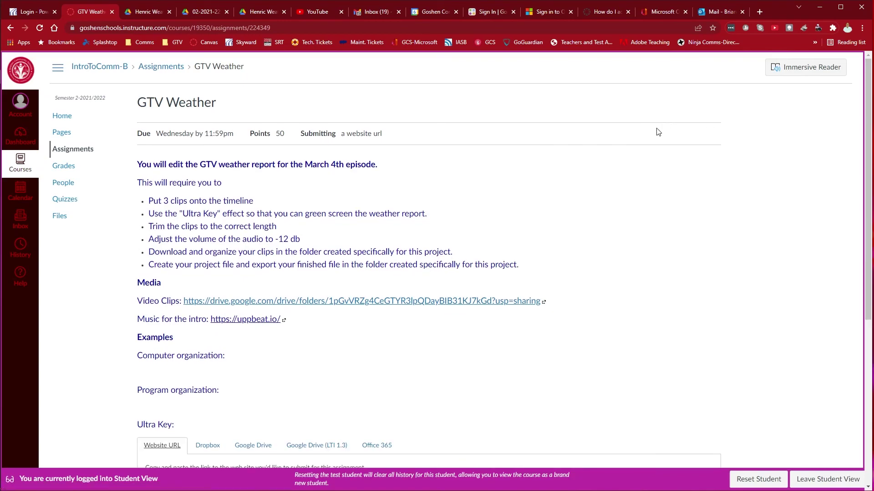
scroll(654, 246, "down", 3)
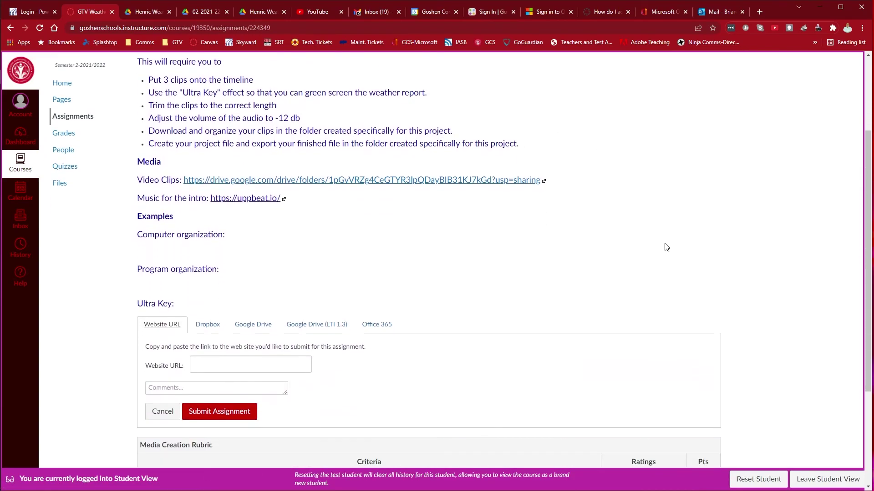